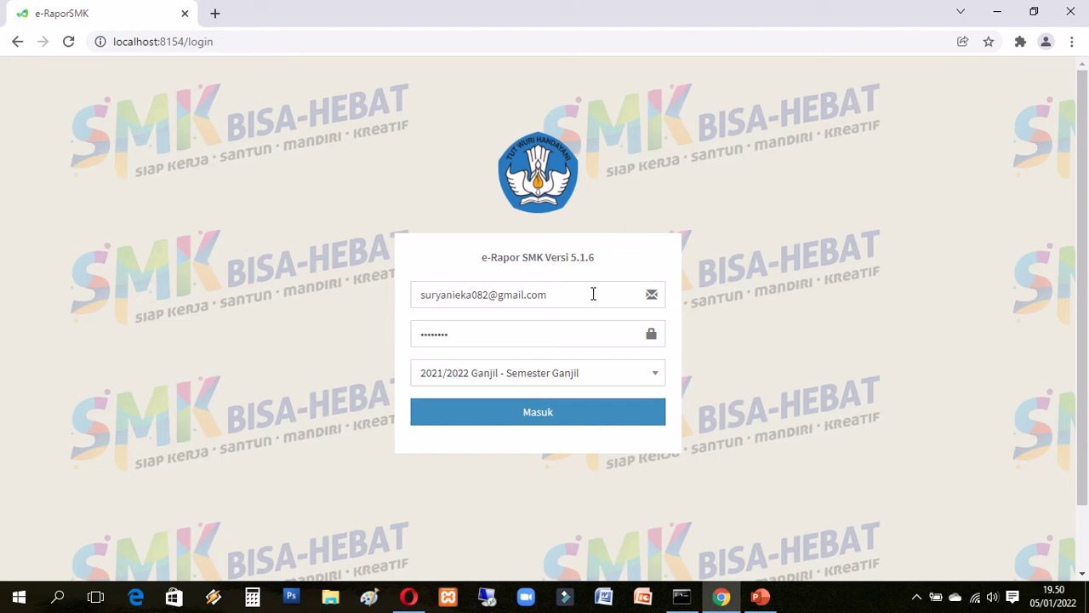
# Step: Sign in to e-Rapor SMK with the prefilled account for the 2021/2022 Ganjil semester
pyautogui.click(562, 420)
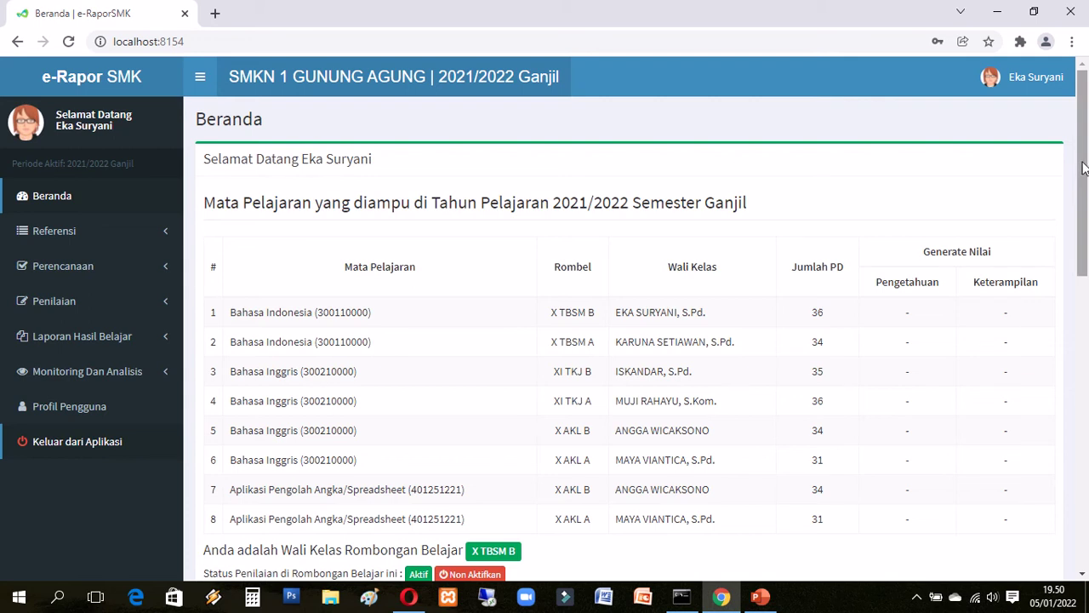
# Step: Look through the home page's taught subjects, the Laporan Hasil Belajar entries and the X TBSM B subject list with its Generate Nilai columns
pyautogui.moveTo(1083, 167); pyautogui.dragTo(1083, 192)
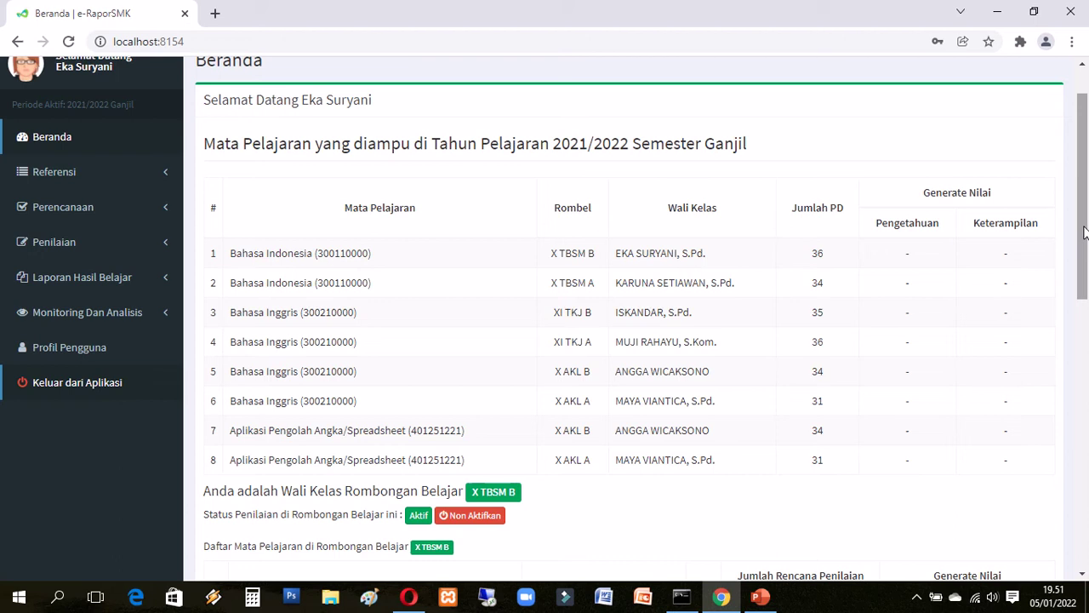
pyautogui.click(133, 282)
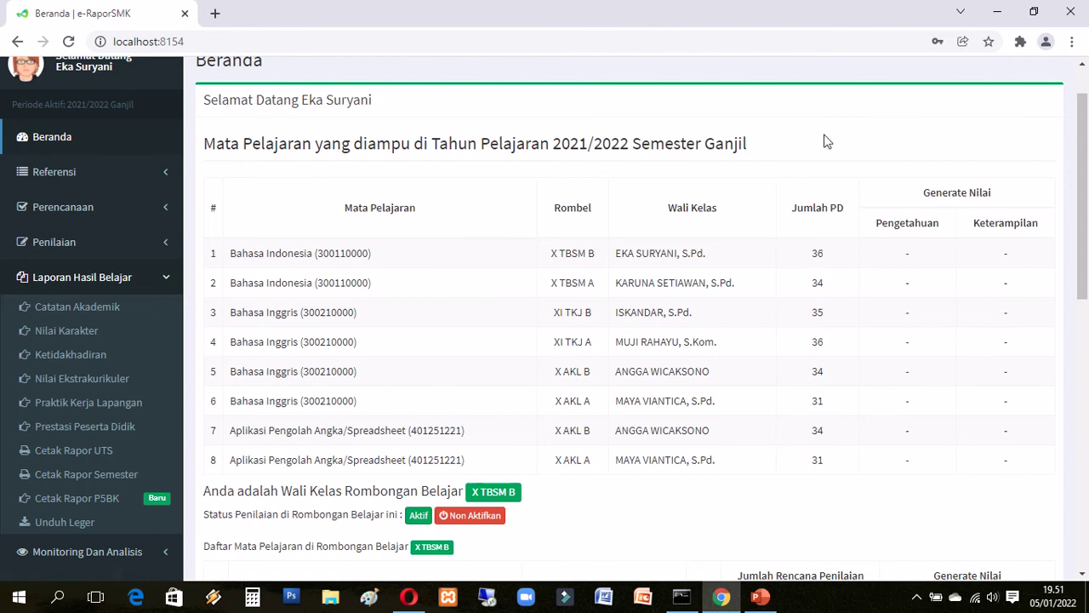
pyautogui.moveTo(1083, 169); pyautogui.dragTo(1083, 283)
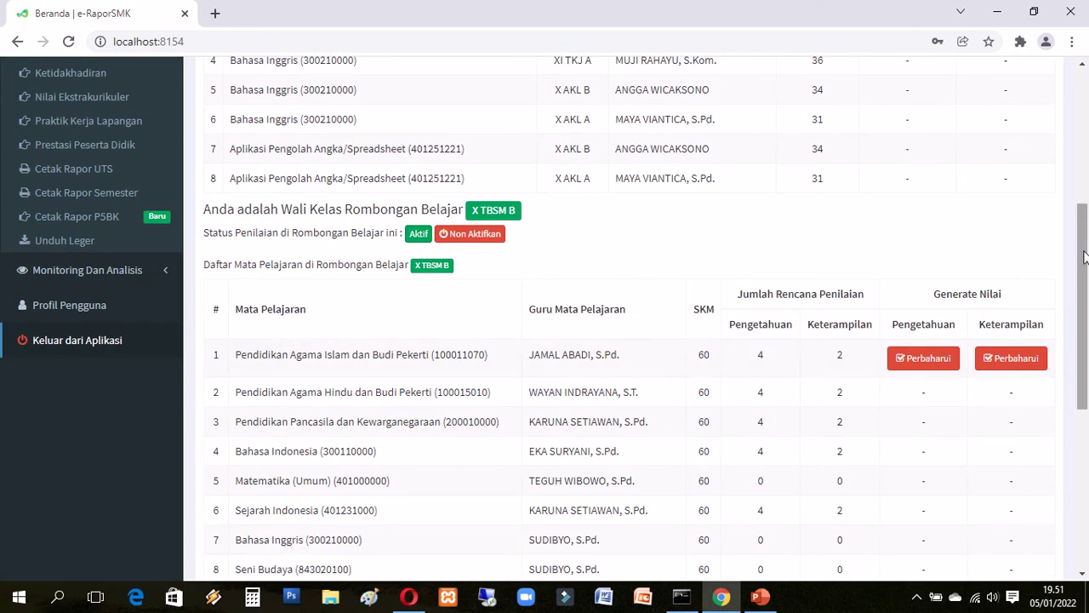
pyautogui.moveTo(1084, 257); pyautogui.dragTo(1084, 306)
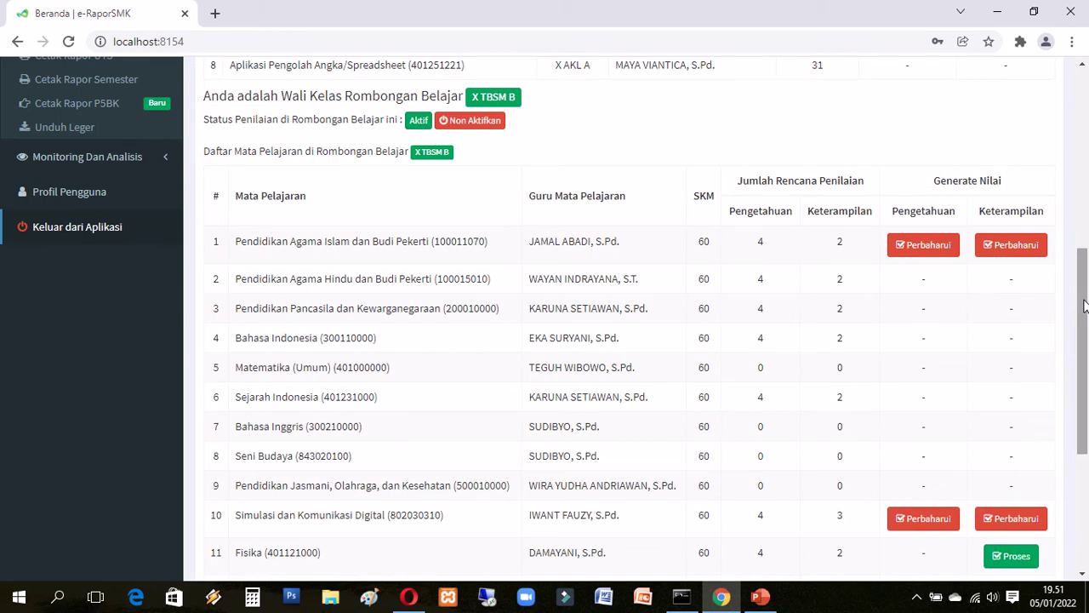
pyautogui.moveTo(1084, 306); pyautogui.dragTo(1082, 351)
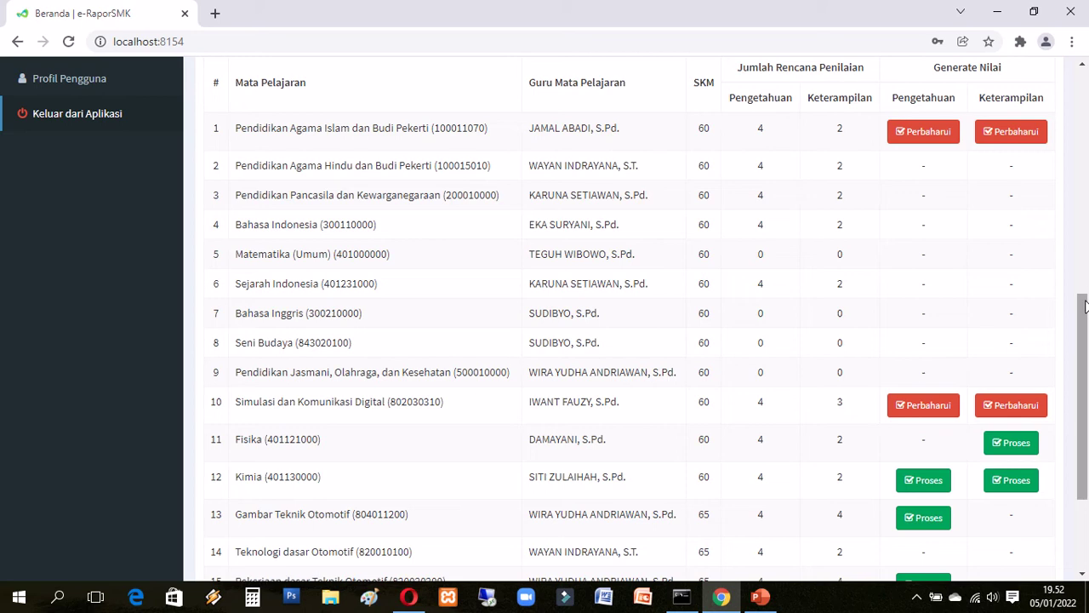
pyautogui.scroll(-2, 1083, 307)
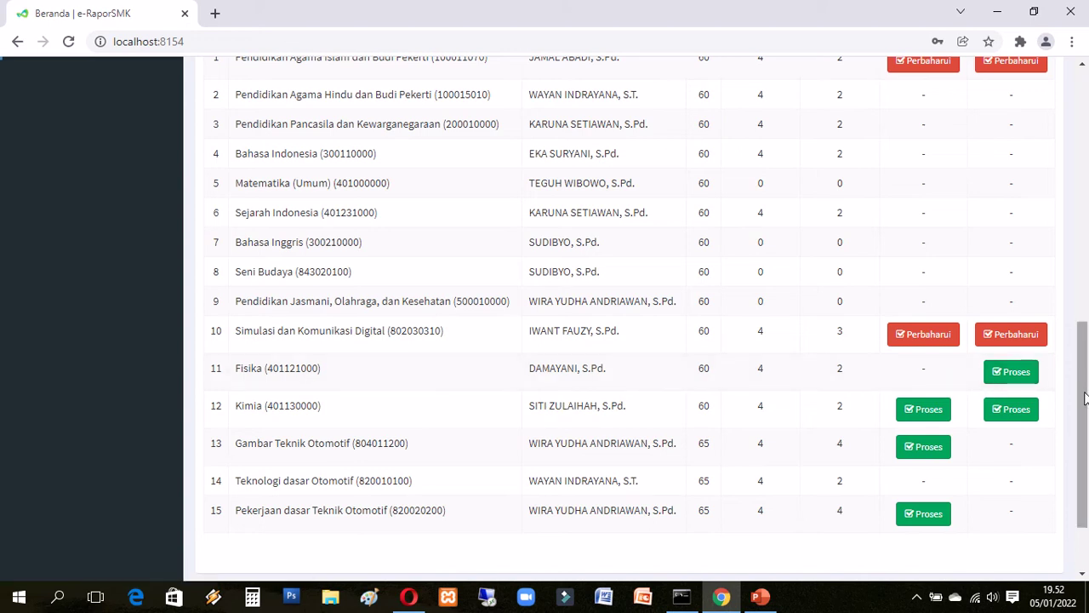
pyautogui.moveTo(1084, 398); pyautogui.dragTo(1085, 386)
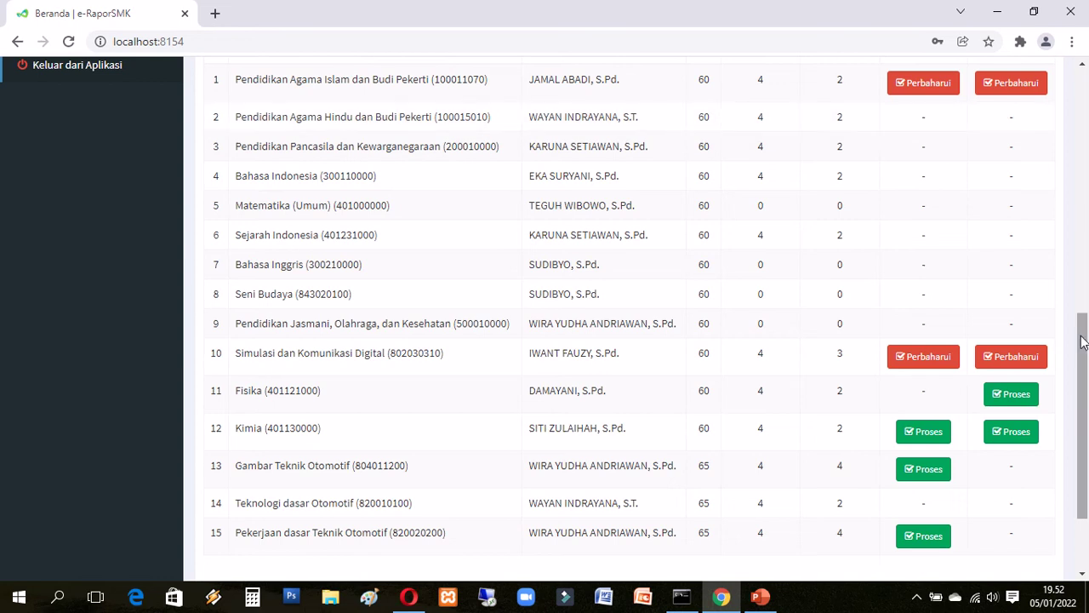
pyautogui.scroll(-1, 1083, 342)
pyautogui.scroll(2, 918, 187)
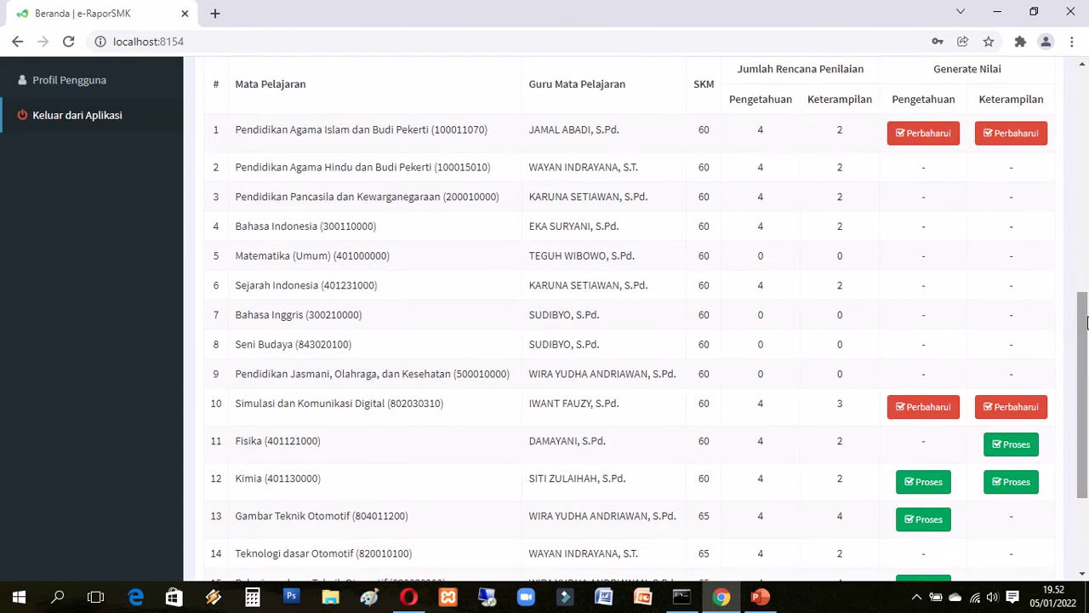
# Step: Regenerate the Pengetahuan grades for Pendidikan Agama Islam dan Budi Pekerti in the X TBSM B subject list
pyautogui.click(927, 136)
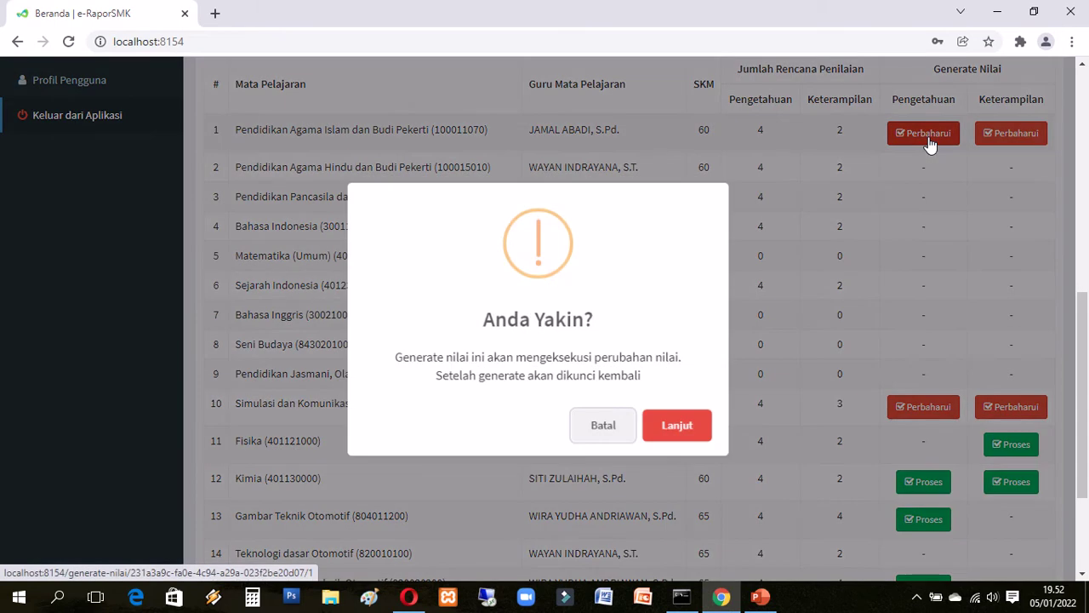
pyautogui.click(667, 427)
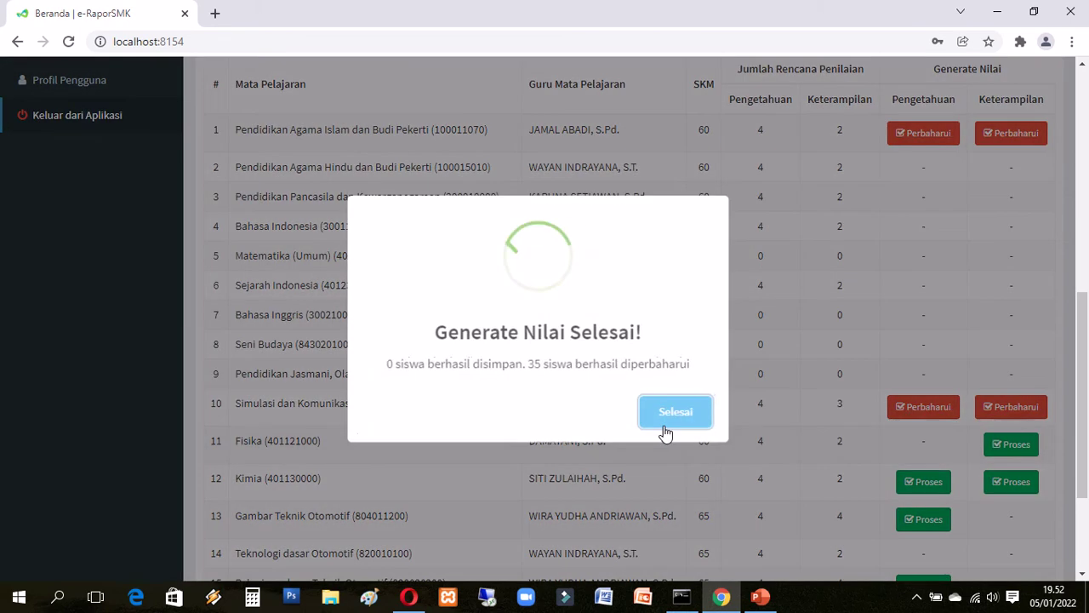
pyautogui.click(670, 424)
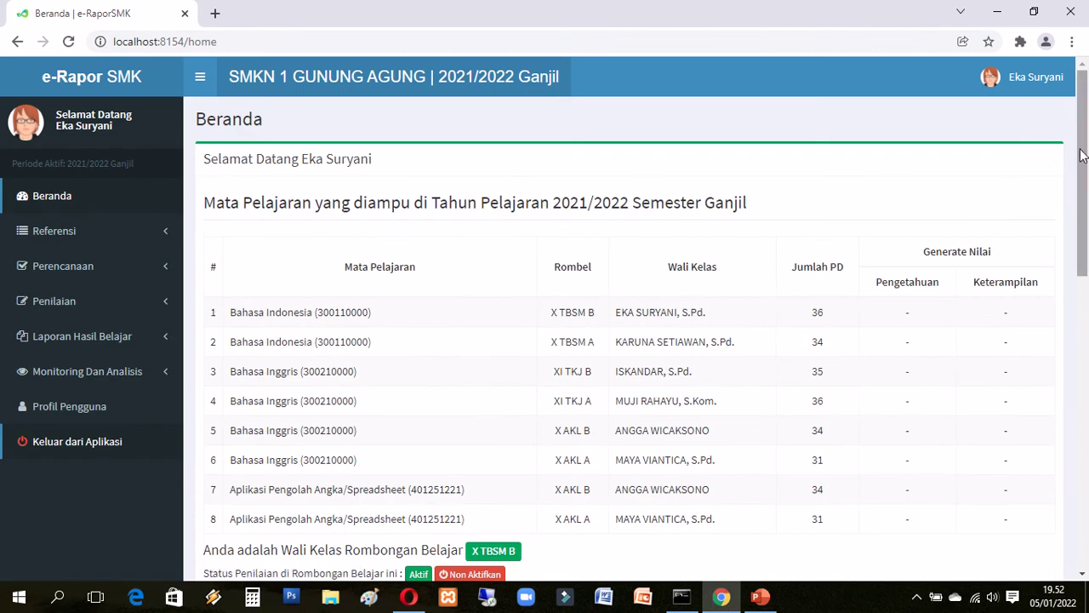
# Step: Check which X TBSM B subjects offer Perbaharui or Proses for their Pengetahuan and Keterampilan grades
pyautogui.scroll(-5, 1004, 255)
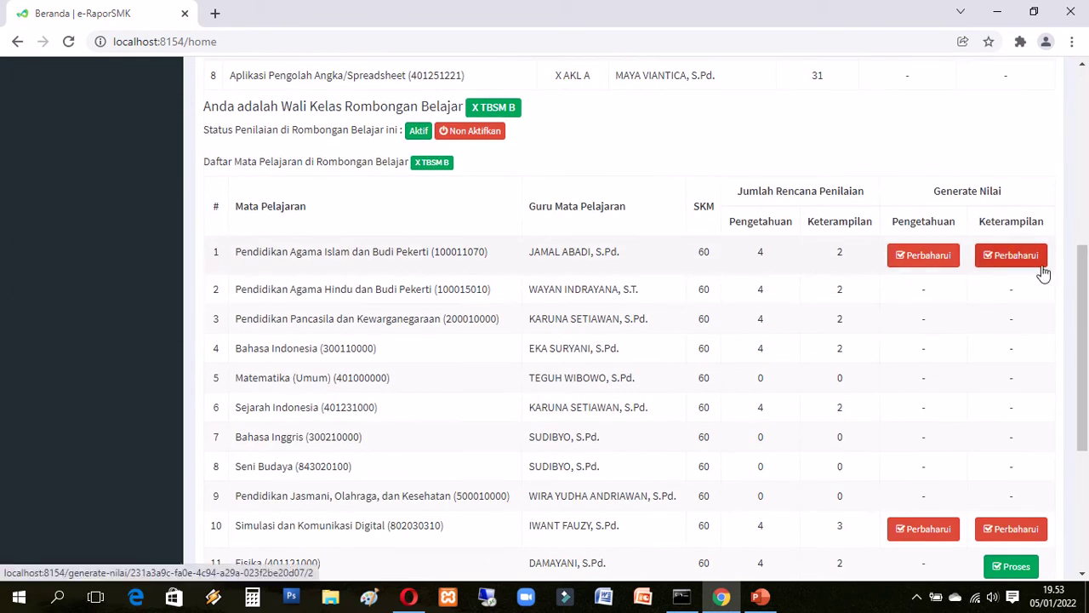
pyautogui.moveTo(1081, 323); pyautogui.dragTo(1084, 364)
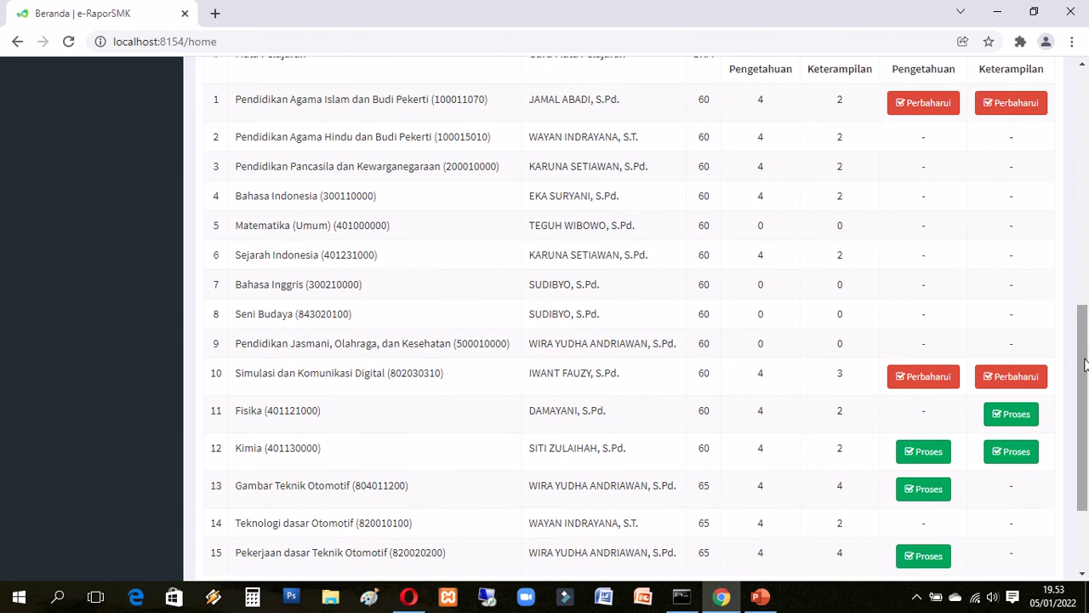
pyautogui.moveTo(1084, 364)
pyautogui.mouseDown()
pyautogui.moveTo(1085, 159)
pyautogui.moveTo(1086, 351)
pyautogui.mouseUp()
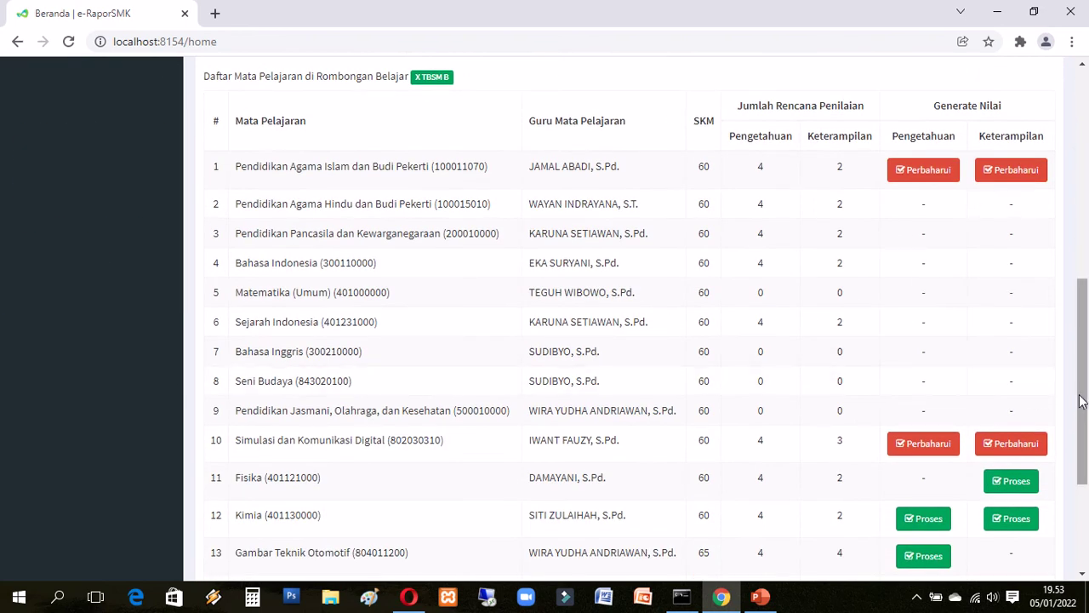
pyautogui.moveTo(1081, 406); pyautogui.dragTo(1087, 441)
pyautogui.scroll(-2, 1087, 406)
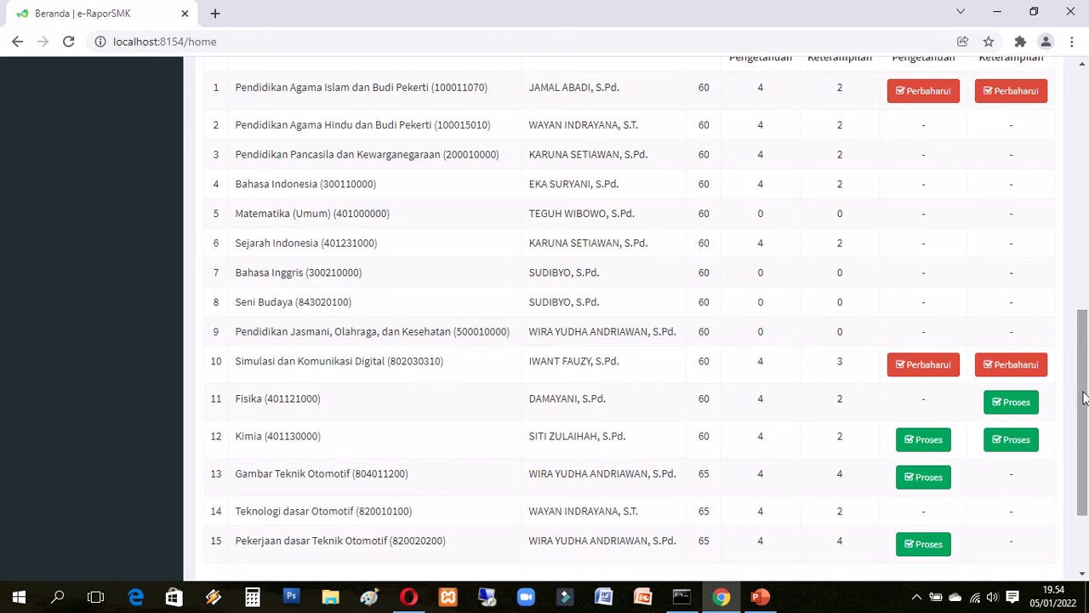
pyautogui.moveTo(1083, 398); pyautogui.dragTo(1084, 368)
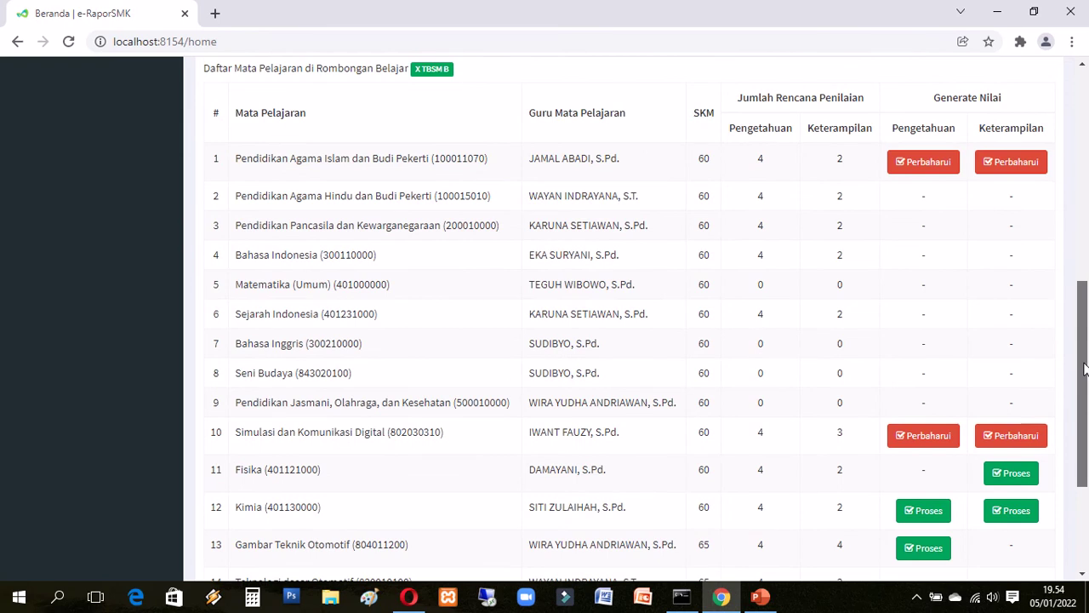
pyautogui.moveTo(1084, 367); pyautogui.dragTo(1084, 197)
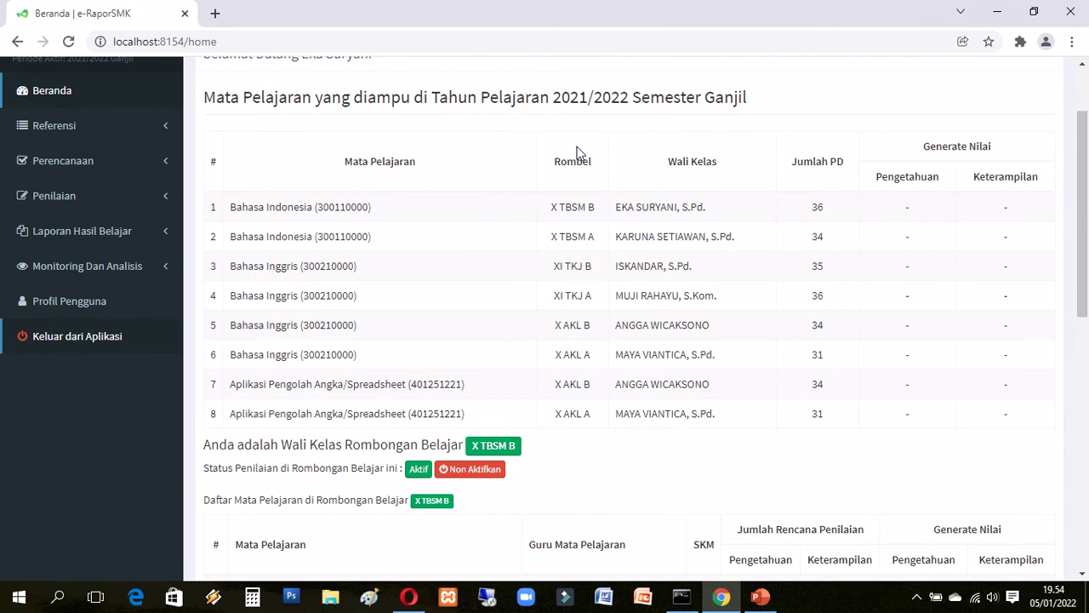
# Step: Go to Penilaian Sikap and start adding a new attitude assessment
pyautogui.click(133, 207)
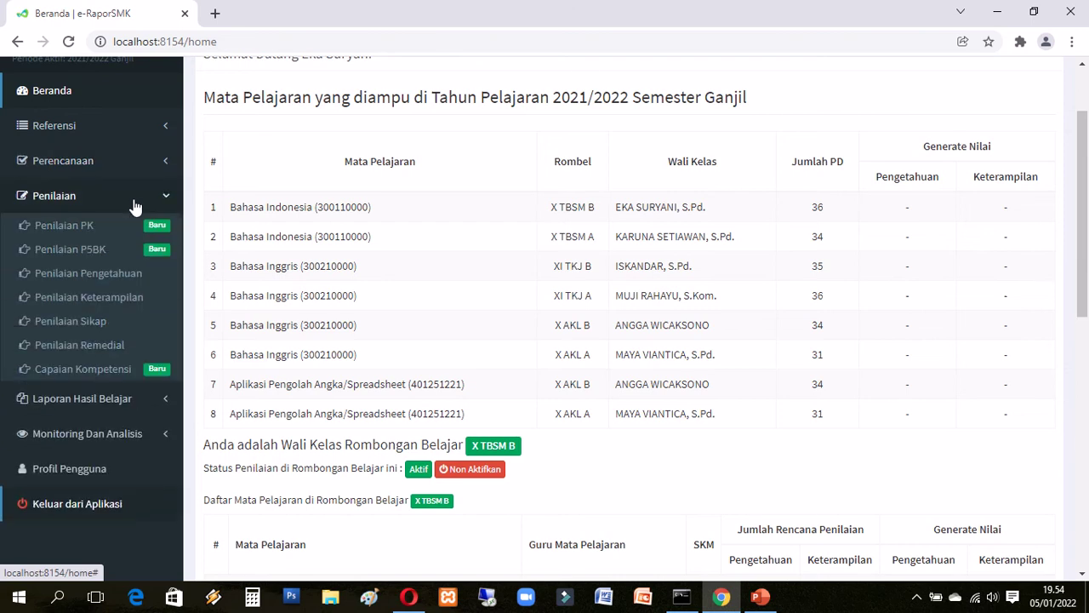
pyautogui.click(101, 329)
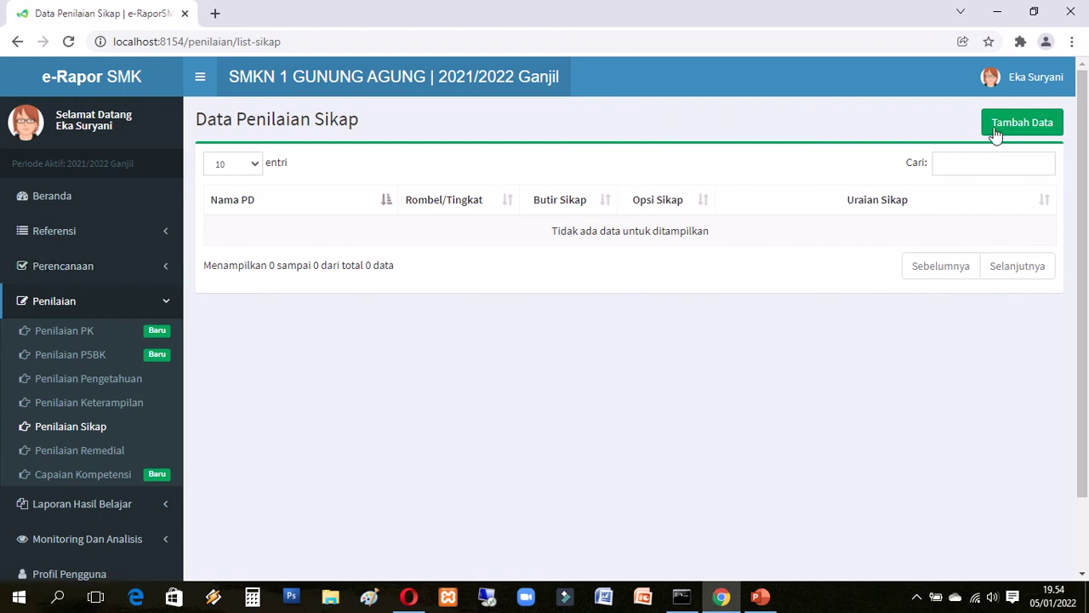
pyautogui.moveTo(1082, 170); pyautogui.dragTo(1082, 233)
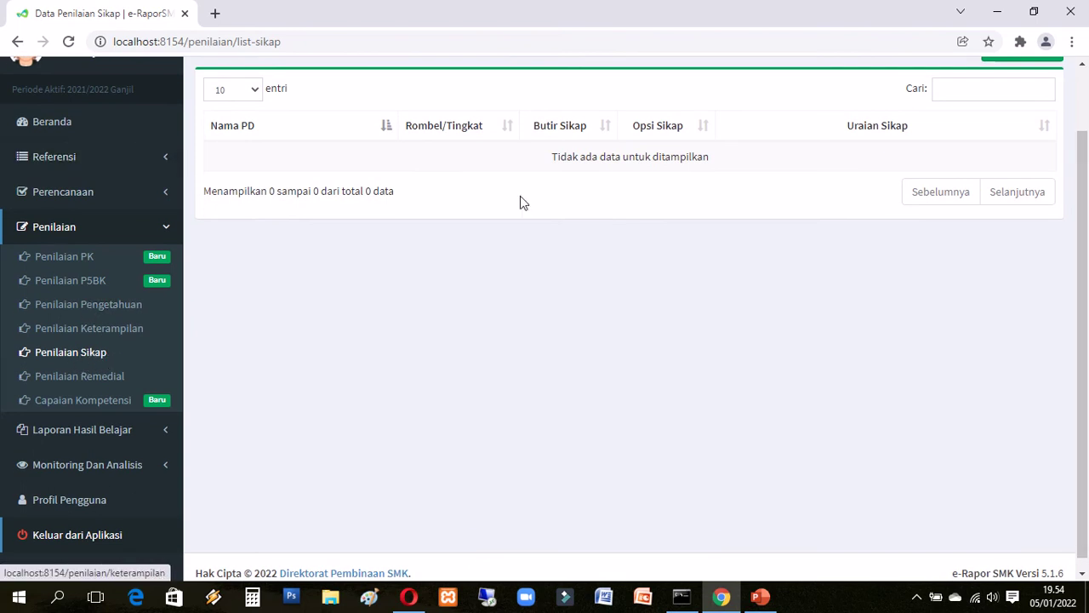
pyautogui.moveTo(1084, 170); pyautogui.dragTo(1083, 148)
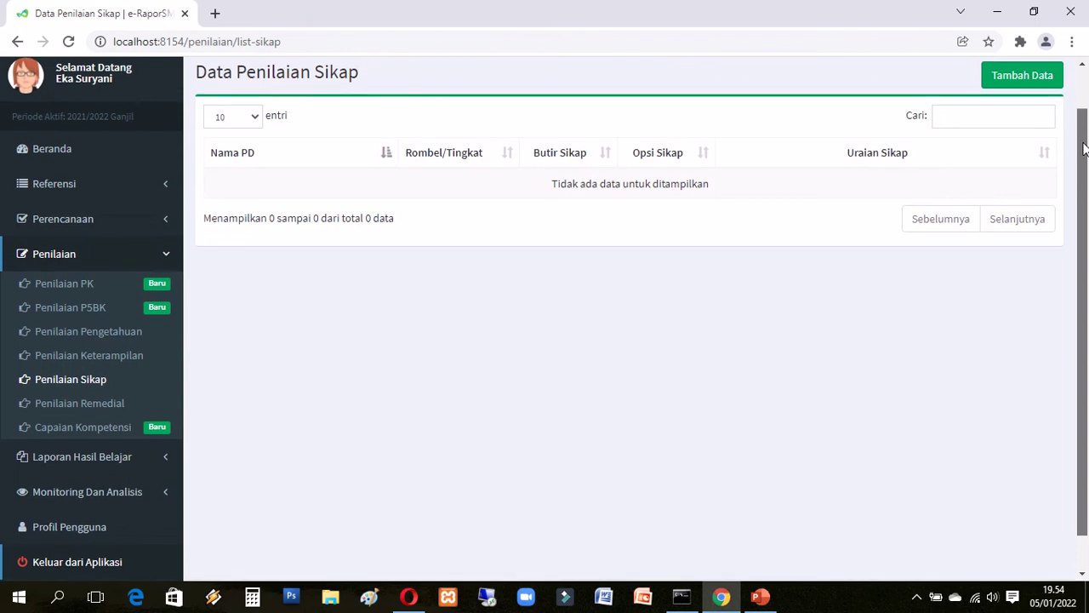
pyautogui.click(1024, 88)
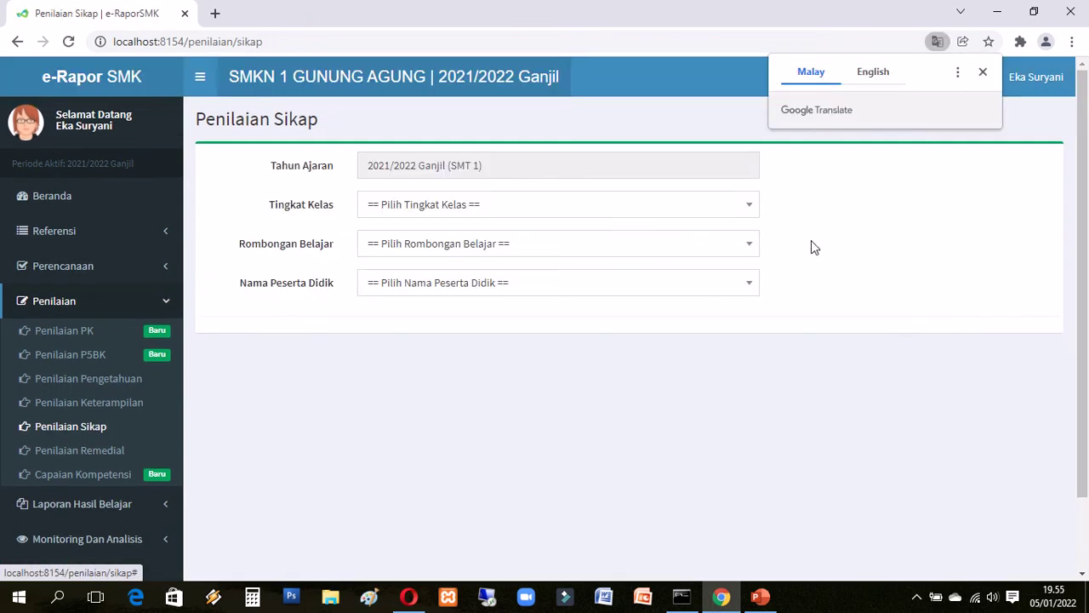
# Step: Set the attitude assessment to Kelas 10 and class group X TBSM B, and choose the first student listed
pyautogui.click(754, 209)
pyautogui.click(584, 294)
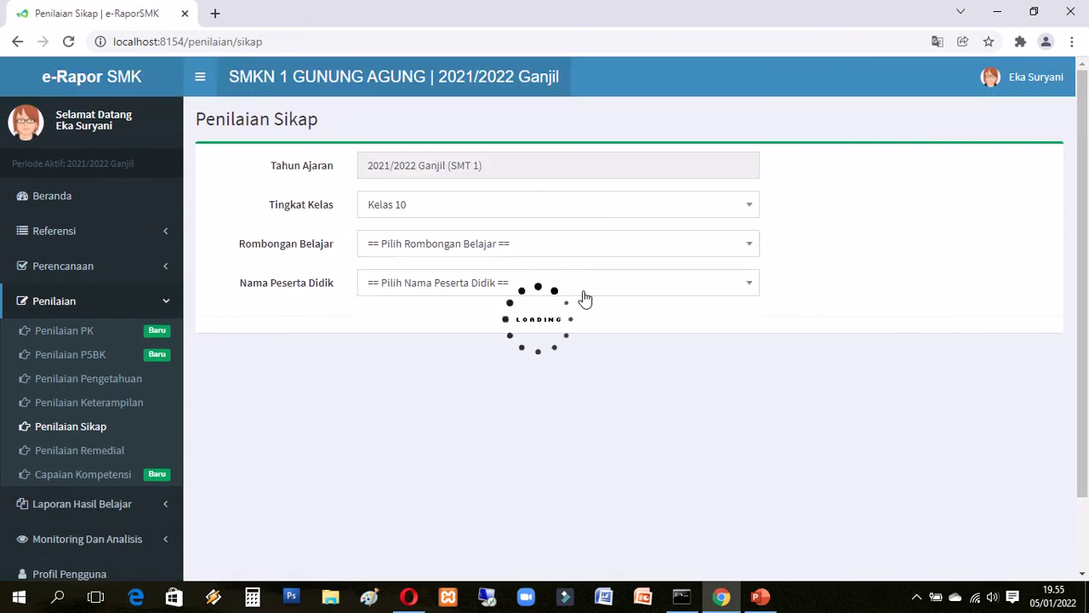
pyautogui.click(640, 253)
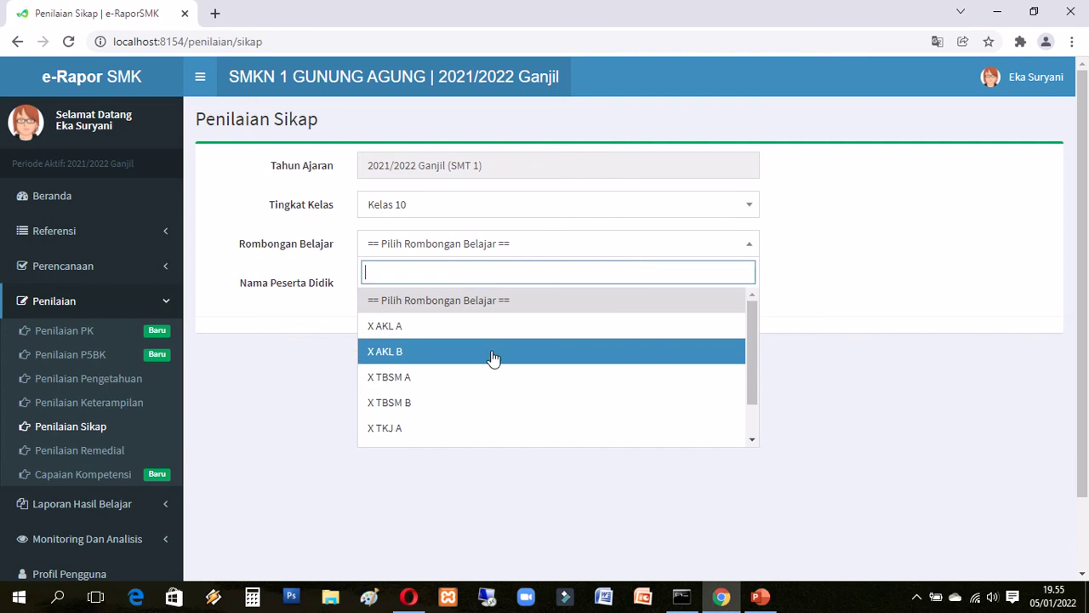
pyautogui.click(468, 414)
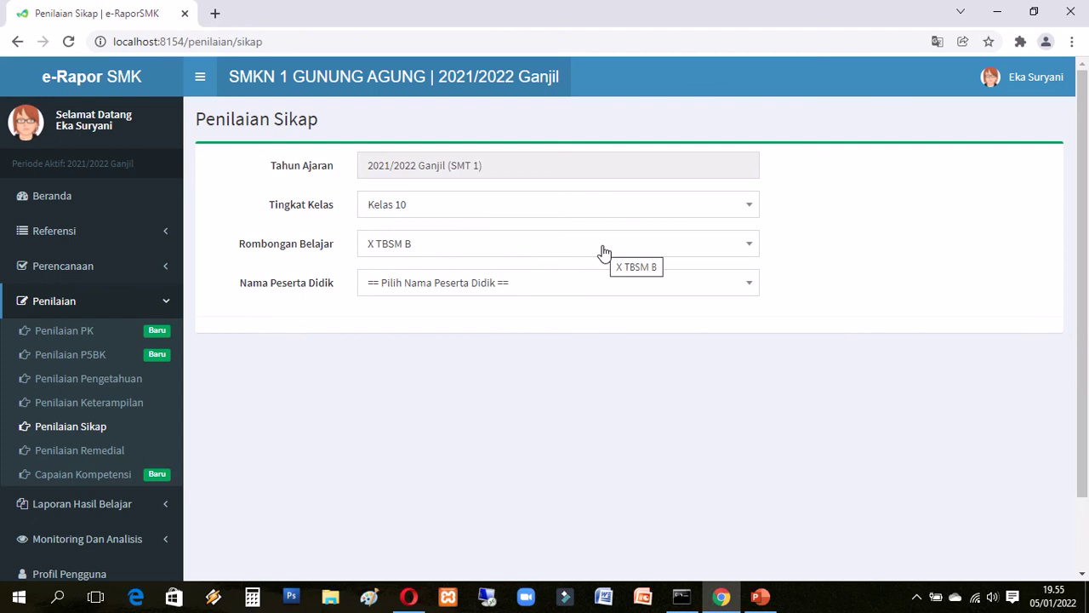
pyautogui.click(598, 289)
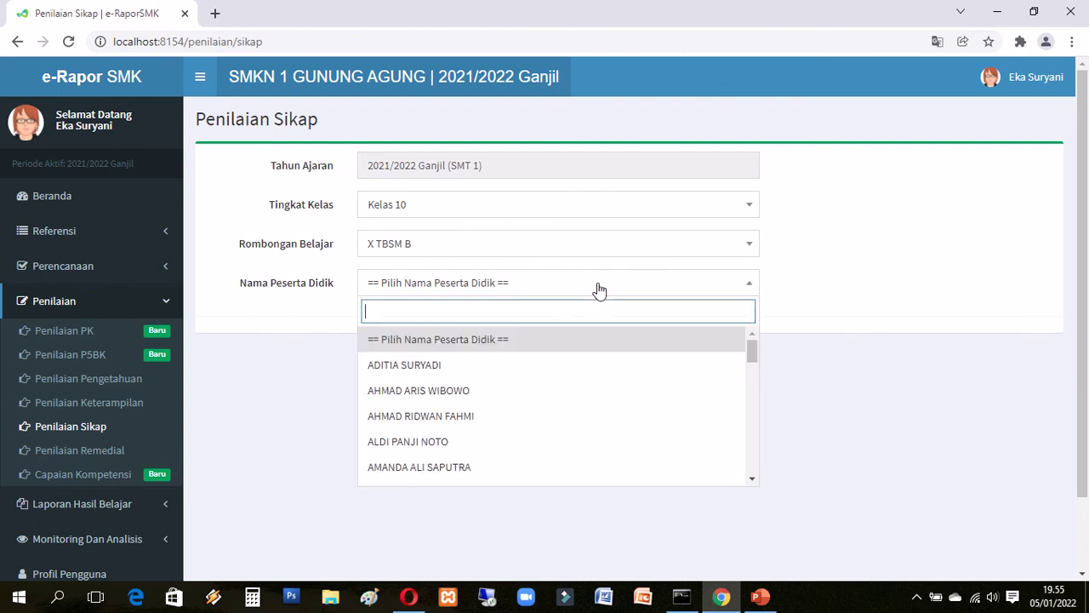
pyautogui.click(501, 367)
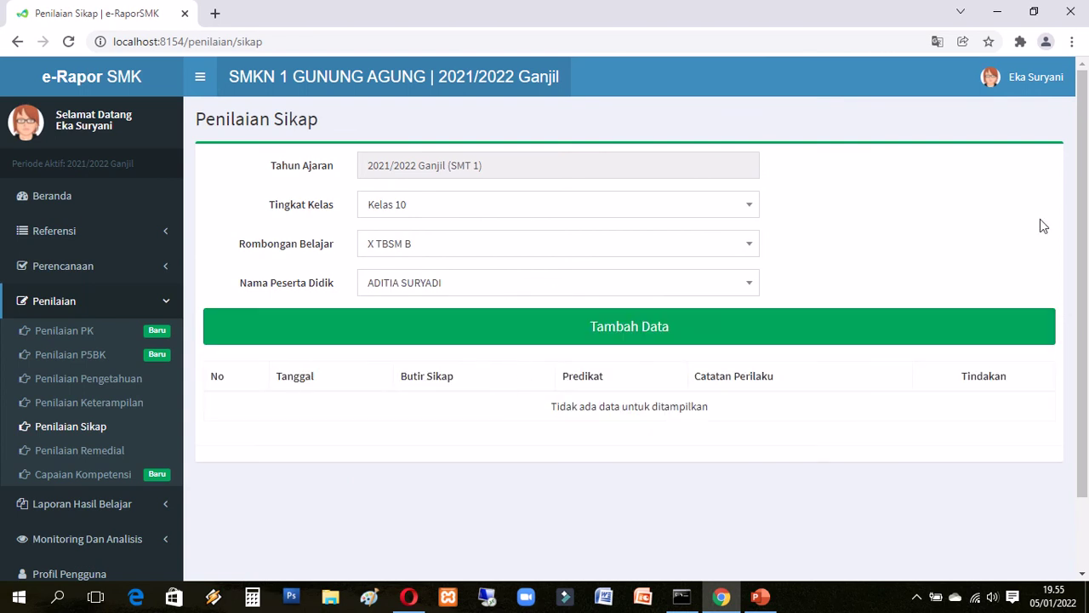
# Step: Switch the class group to X AKL A, change it to X TBSM A, and choose a student from that group
pyautogui.click(751, 286)
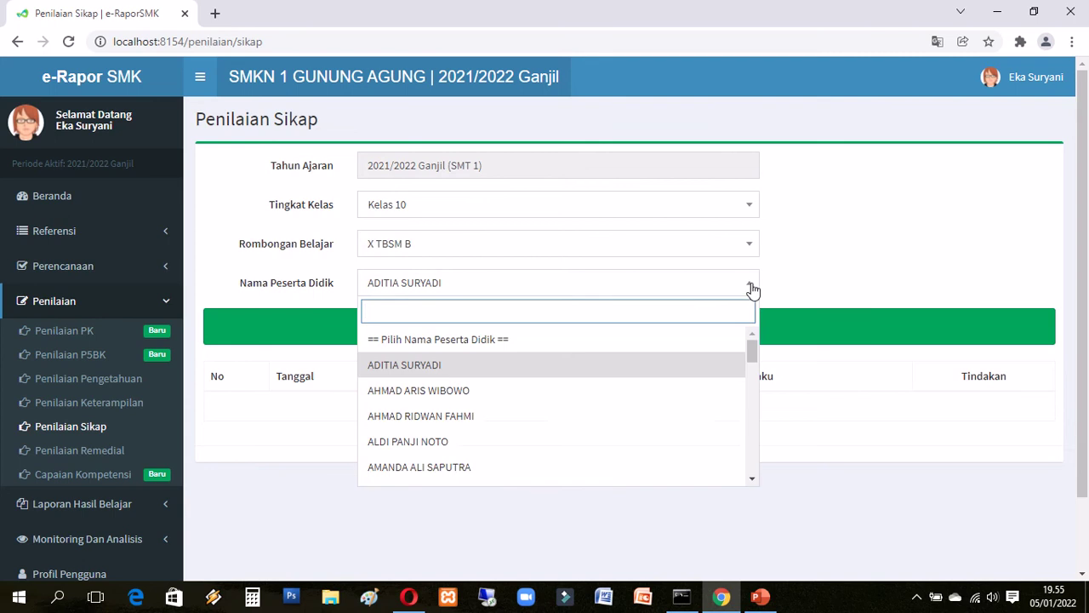
pyautogui.click(663, 248)
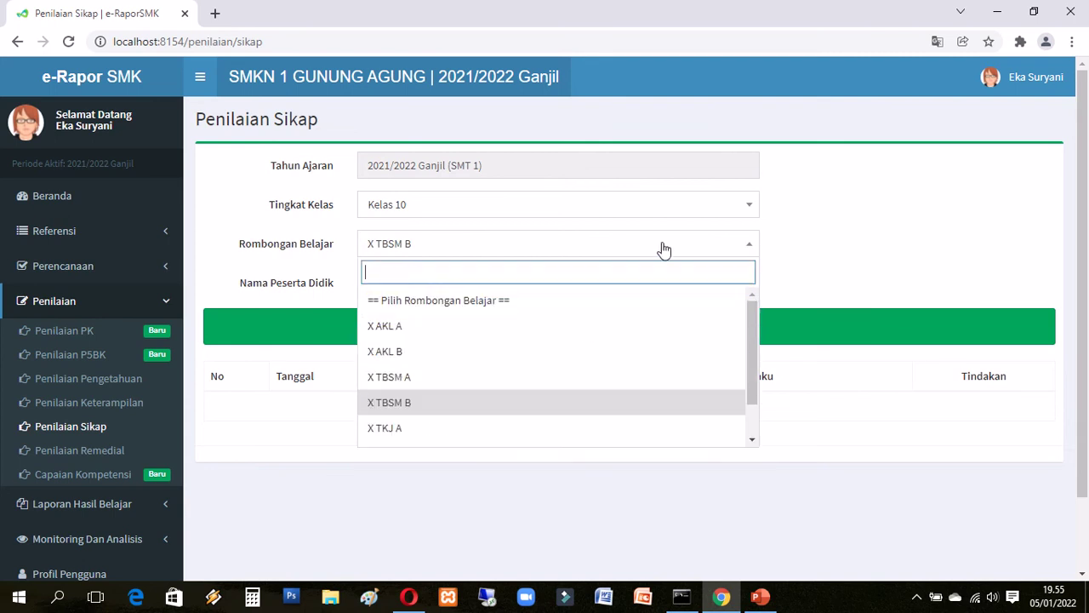
pyautogui.click(575, 332)
pyautogui.click(663, 253)
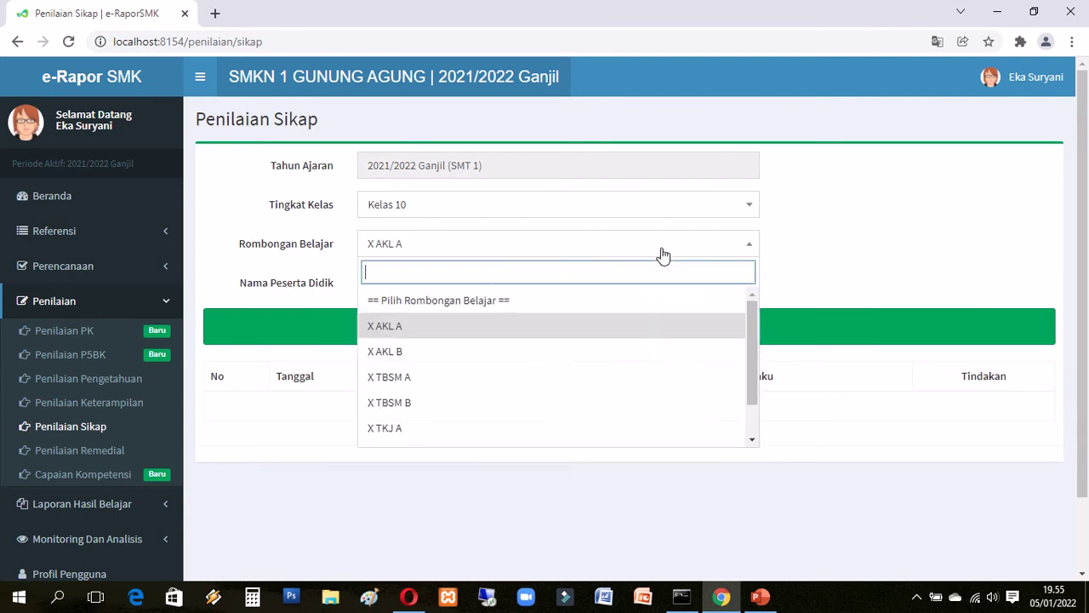
pyautogui.click(570, 378)
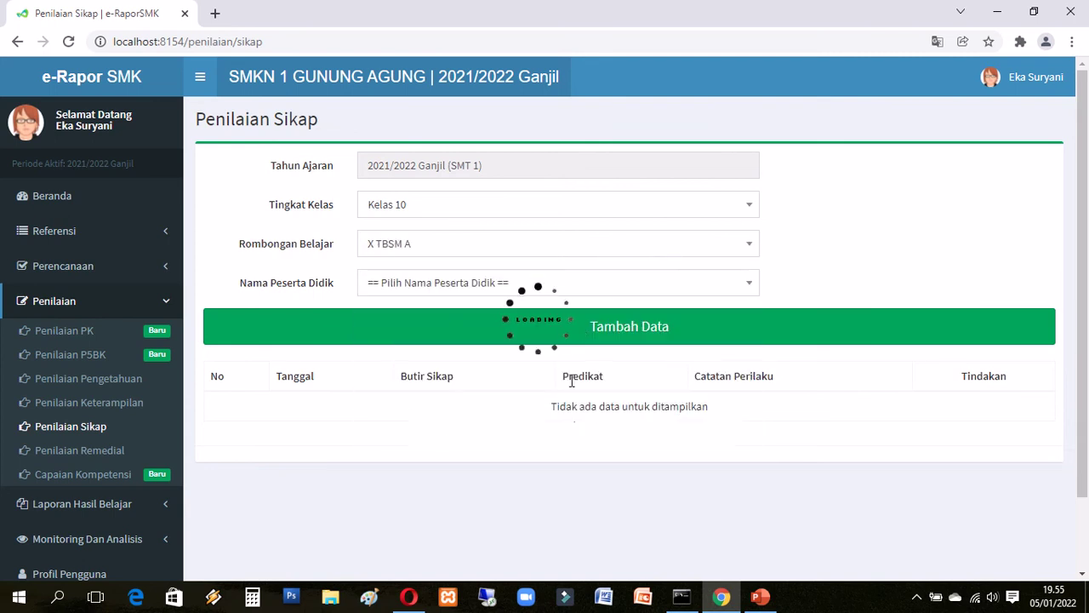
pyautogui.click(590, 282)
pyautogui.click(536, 375)
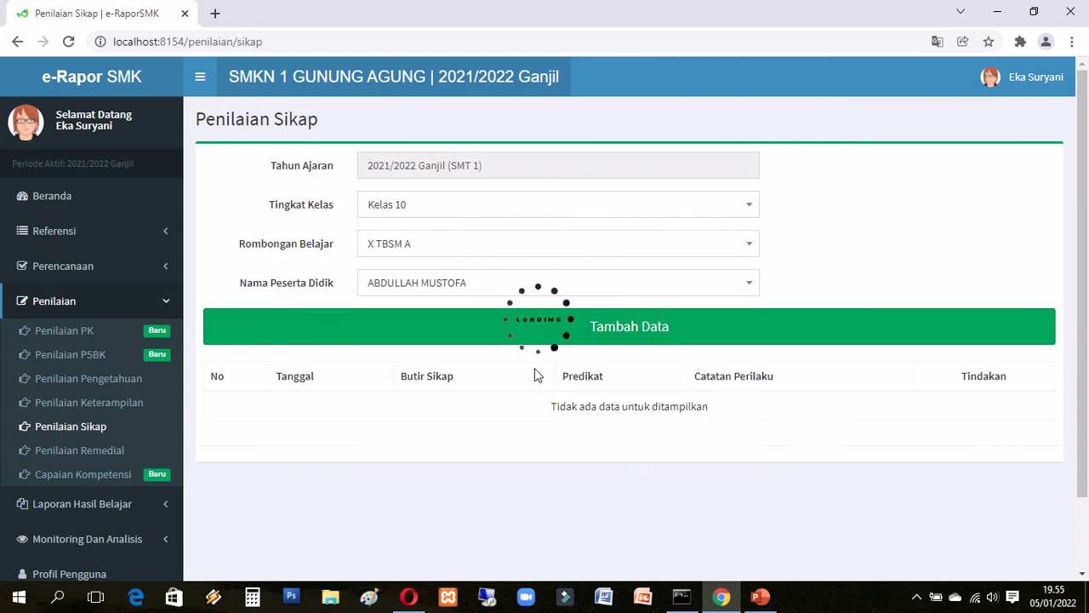
pyautogui.moveTo(1085, 226); pyautogui.dragTo(1086, 338)
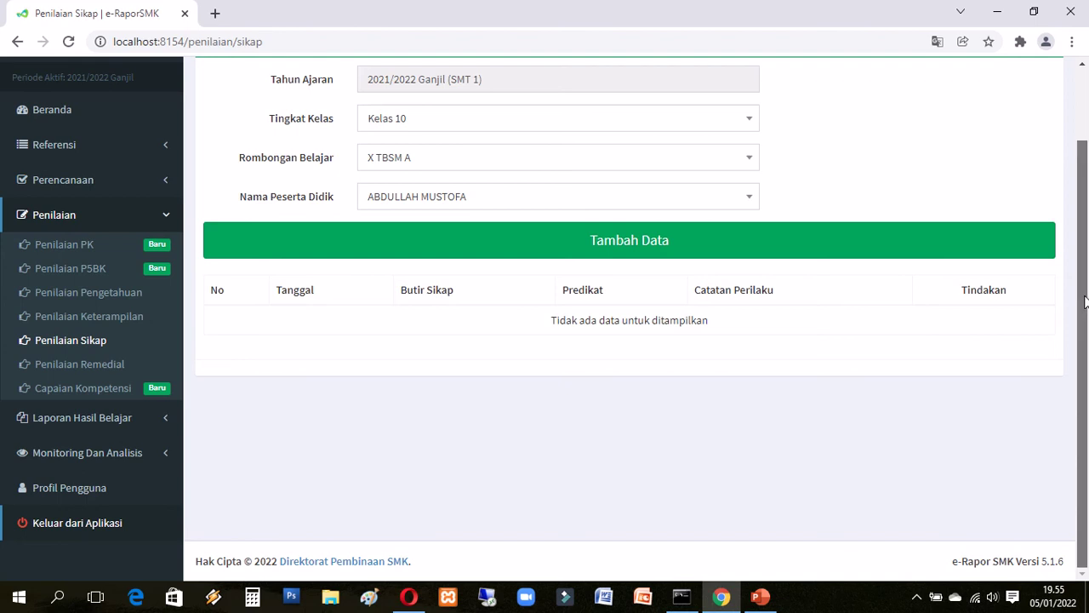
pyautogui.moveTo(1085, 302); pyautogui.dragTo(1087, 228)
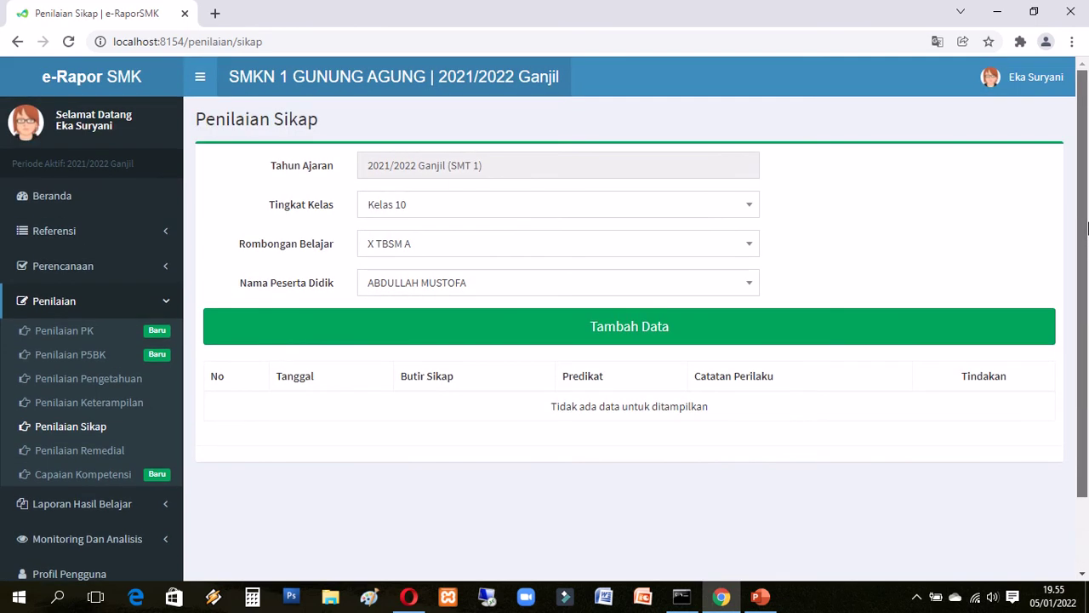
# Step: Return to the Beranda page, reopen Penilaian Sikap and start adding a new attitude assessment
pyautogui.moveTo(1087, 228); pyautogui.dragTo(1088, 276)
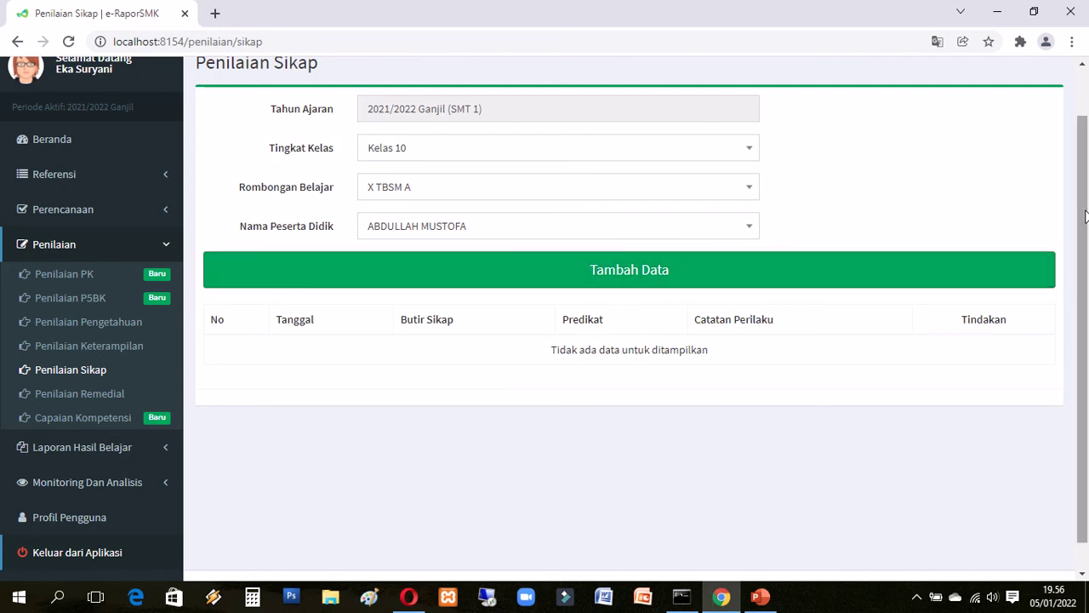
pyautogui.click(95, 141)
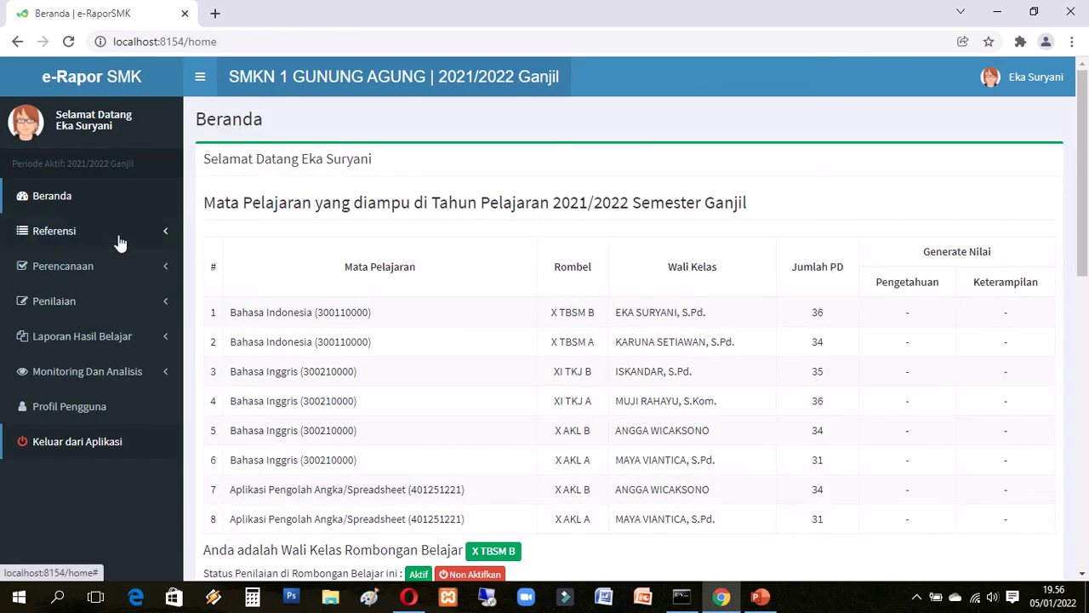
pyautogui.click(79, 307)
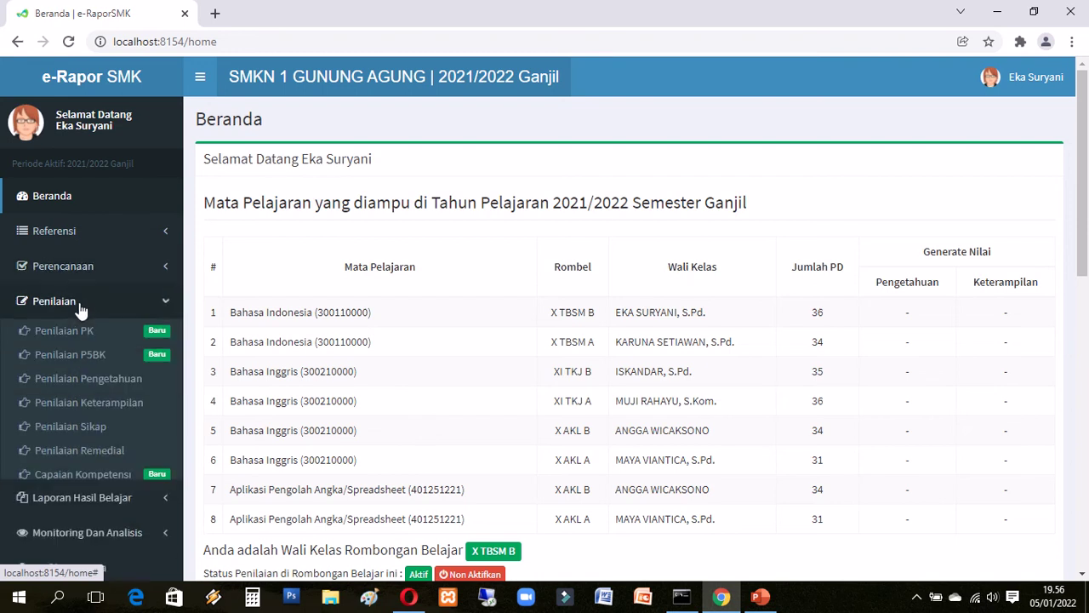
pyautogui.click(71, 426)
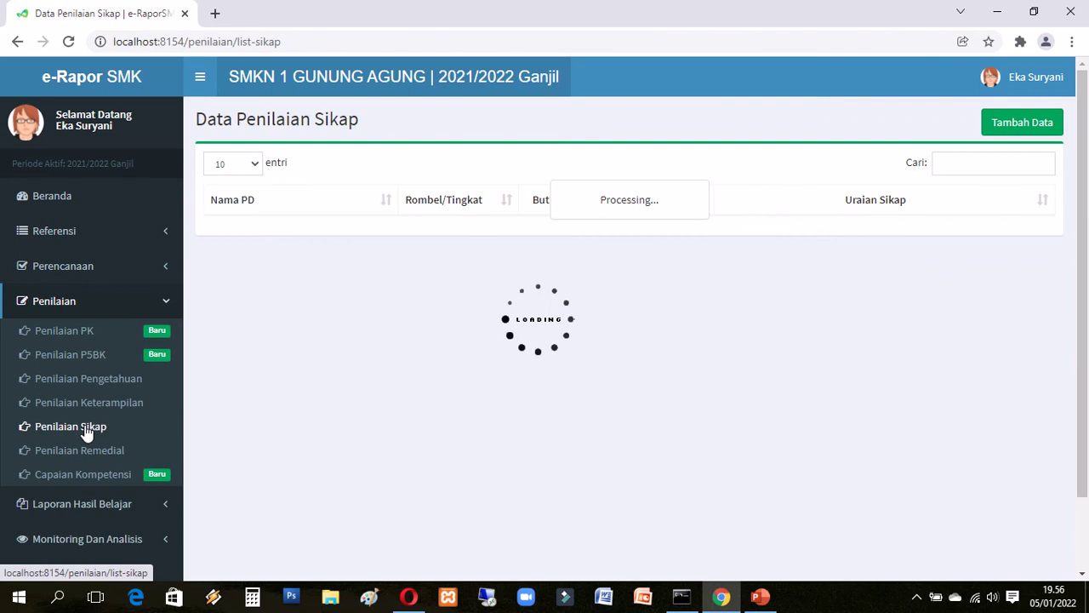
pyautogui.click(1023, 124)
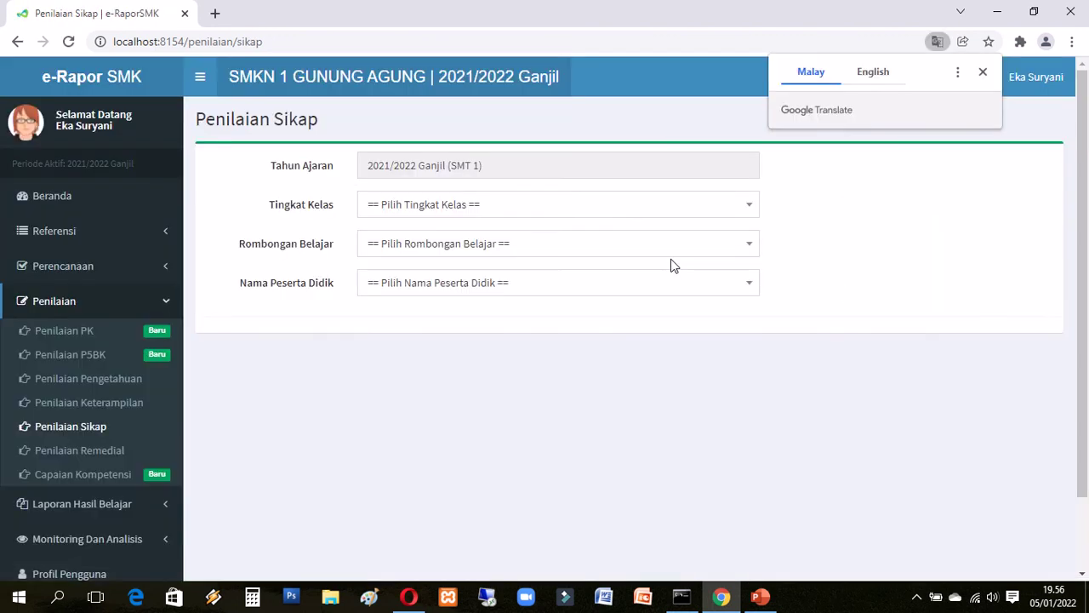
# Step: Set the assessment to Kelas 10, class group X TBSM B and the first listed student, and open the new entry form
pyautogui.click(672, 213)
pyautogui.click(597, 288)
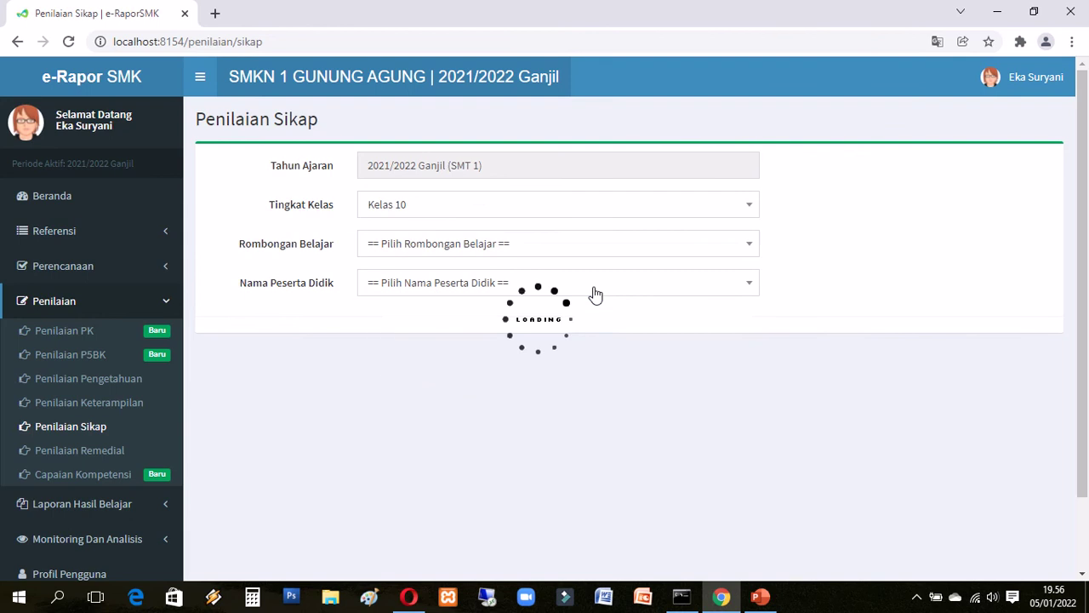
pyautogui.click(597, 249)
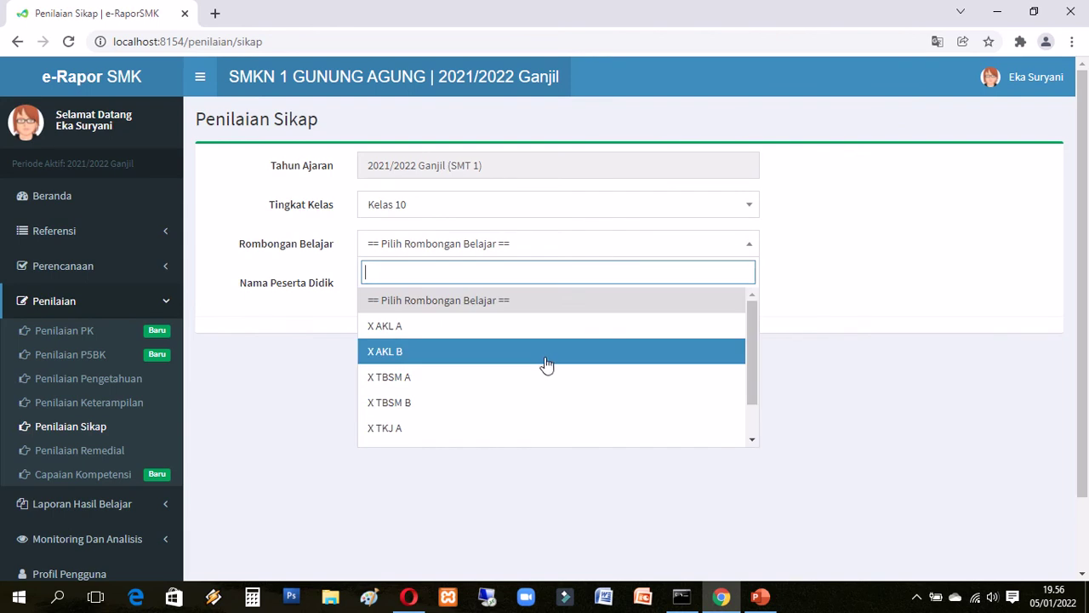
pyautogui.click(529, 408)
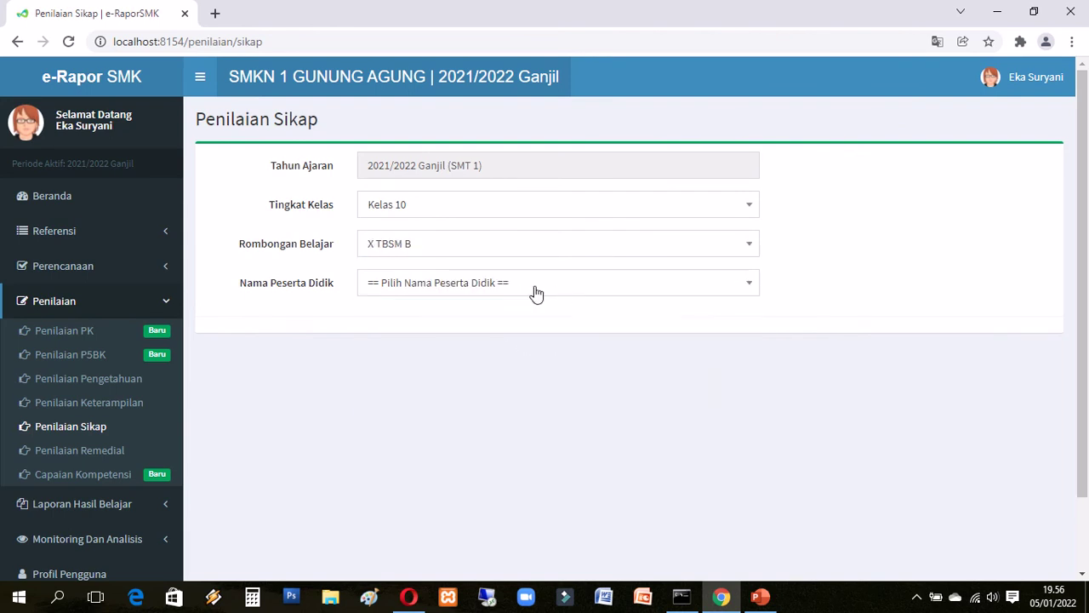
pyautogui.click(534, 289)
pyautogui.click(468, 366)
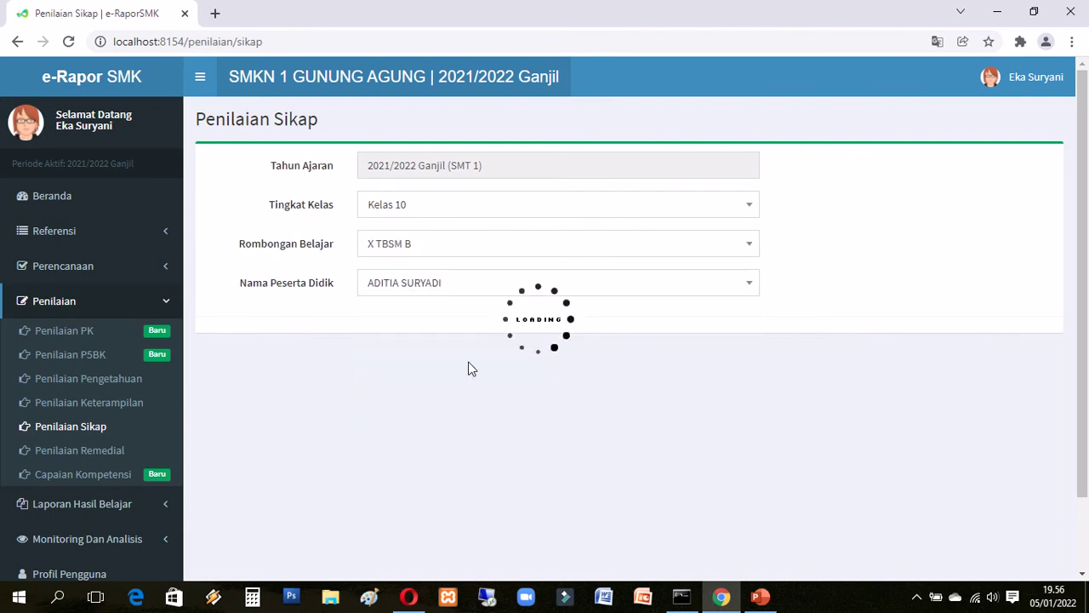
pyautogui.click(633, 332)
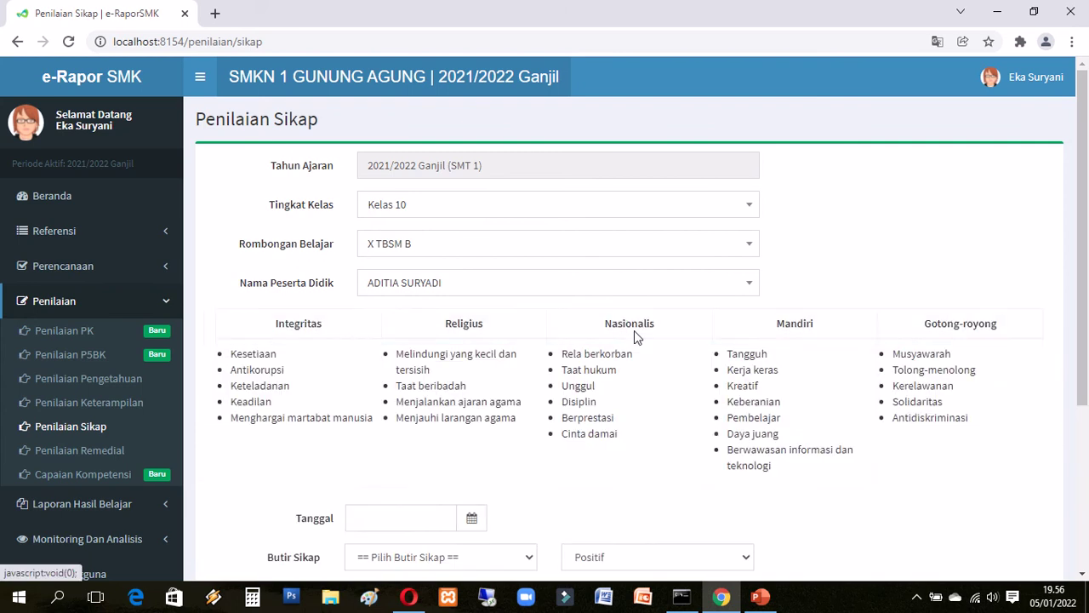
# Step: Examine the attitude entry form's Tanggal calendar, Butir Sikap choices, Positif/Negatif options and Catatan Perilaku field
pyautogui.moveTo(1085, 244); pyautogui.dragTo(1082, 350)
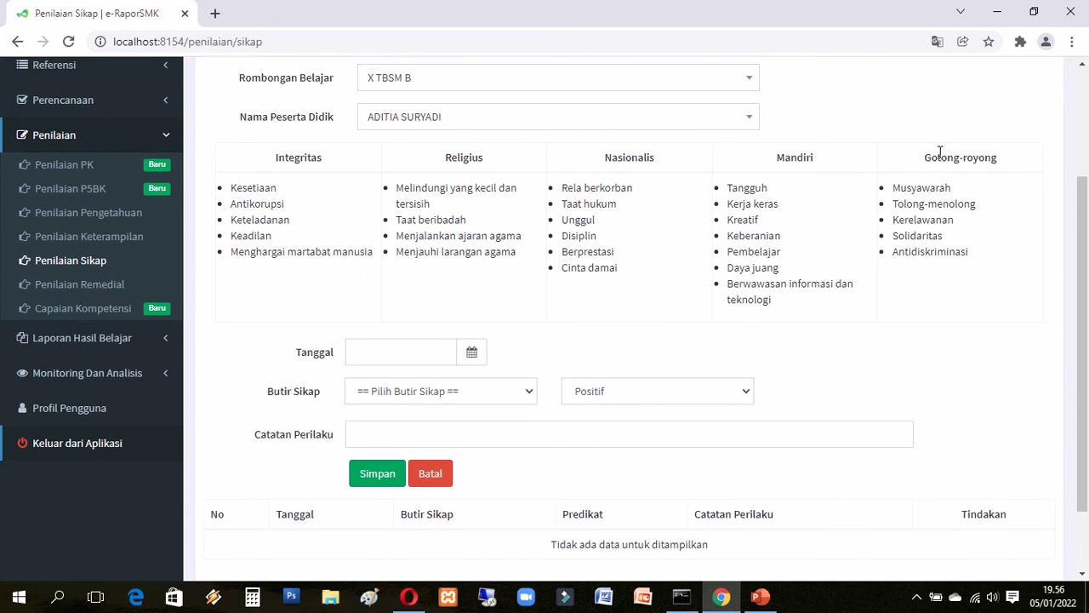
pyautogui.scroll(-1, 1082, 321)
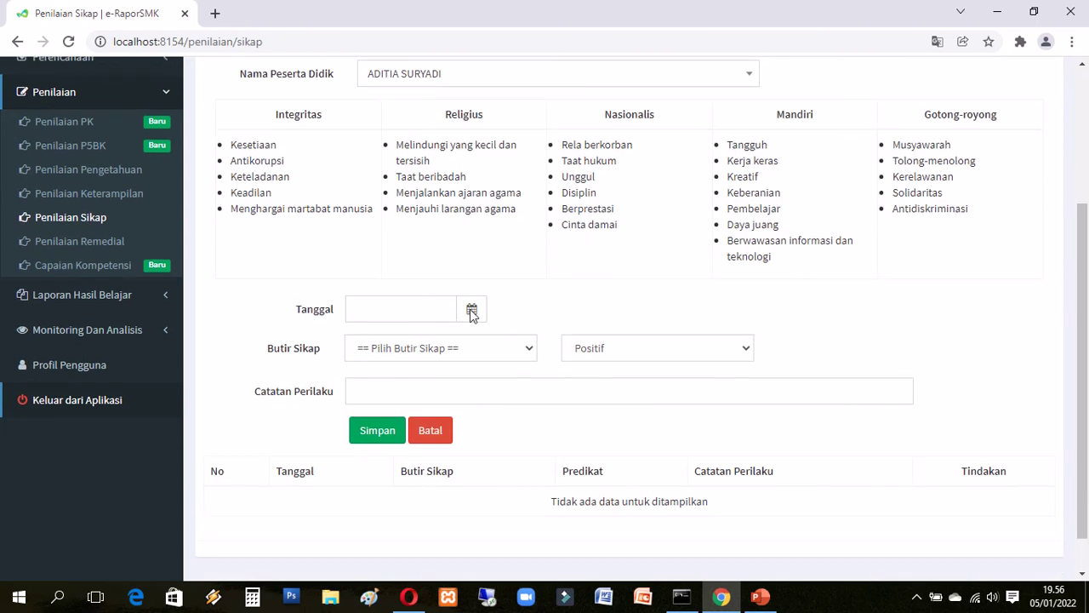
pyautogui.click(405, 311)
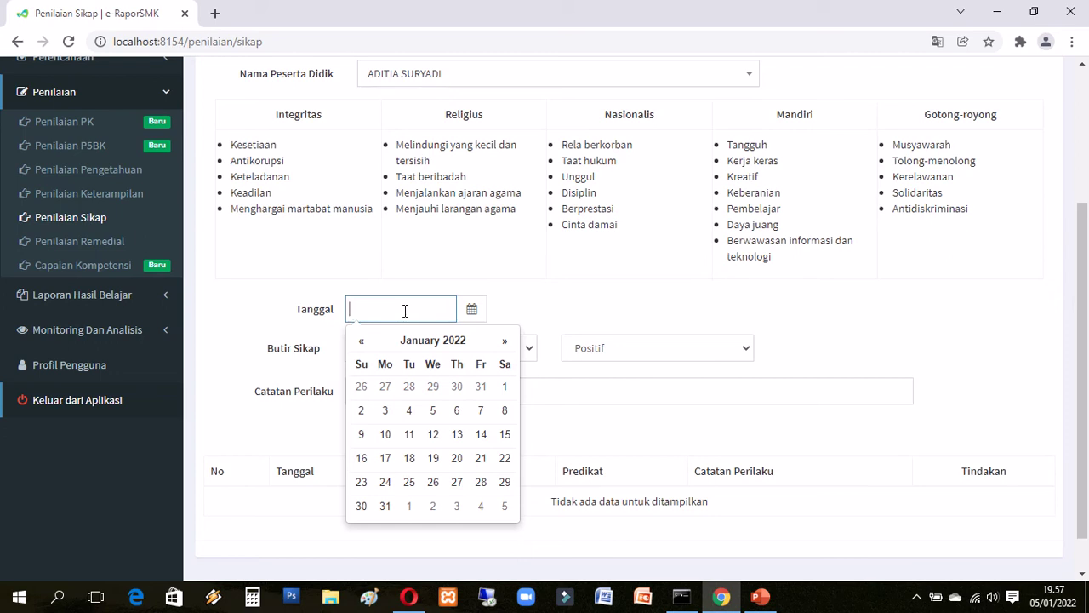
pyautogui.click(553, 296)
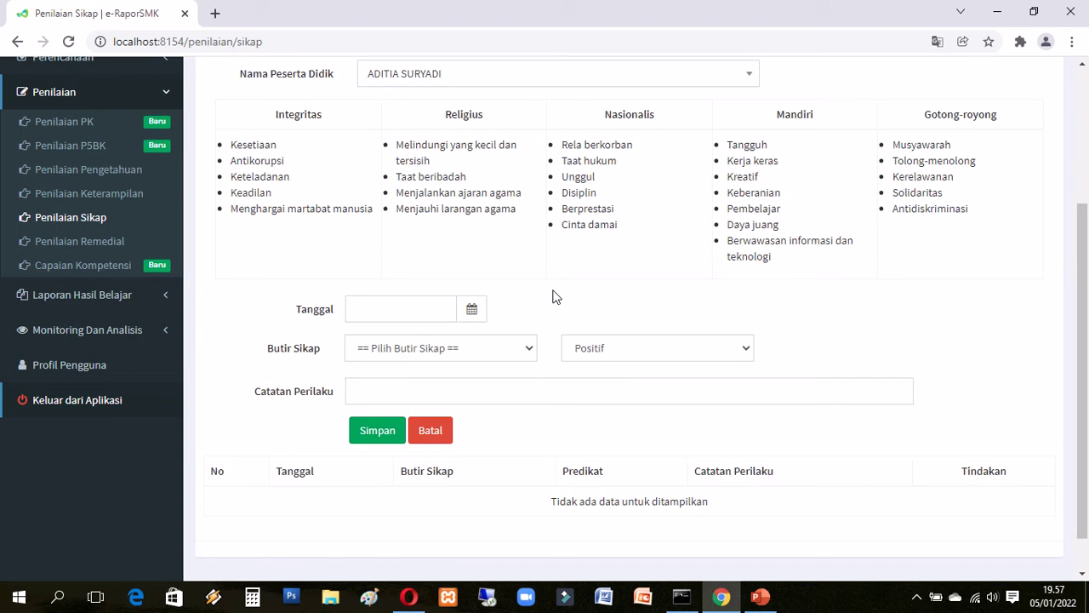
pyautogui.click(528, 349)
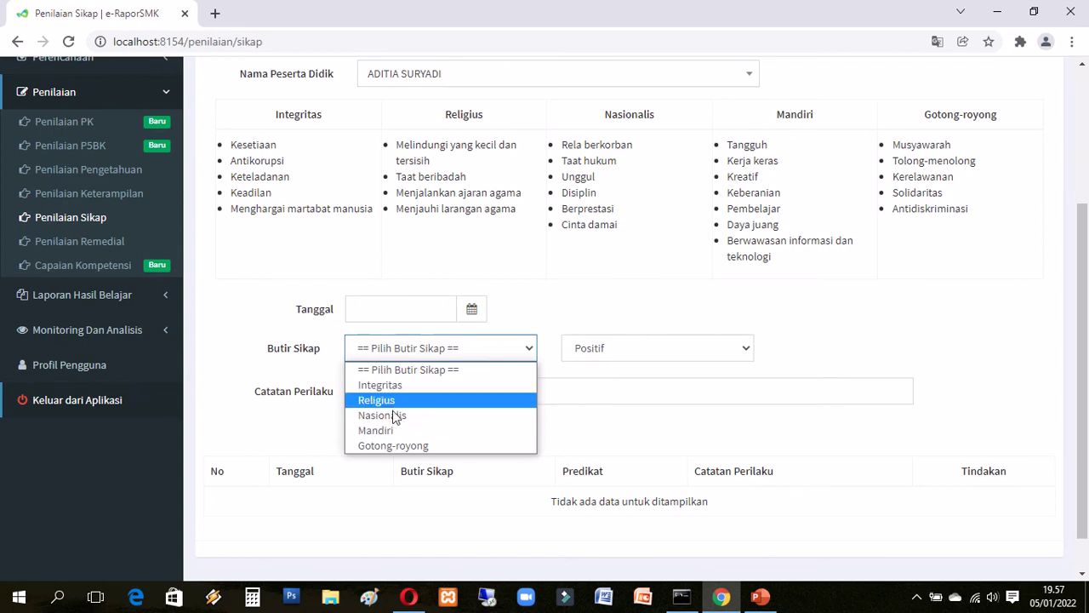
pyautogui.click(630, 350)
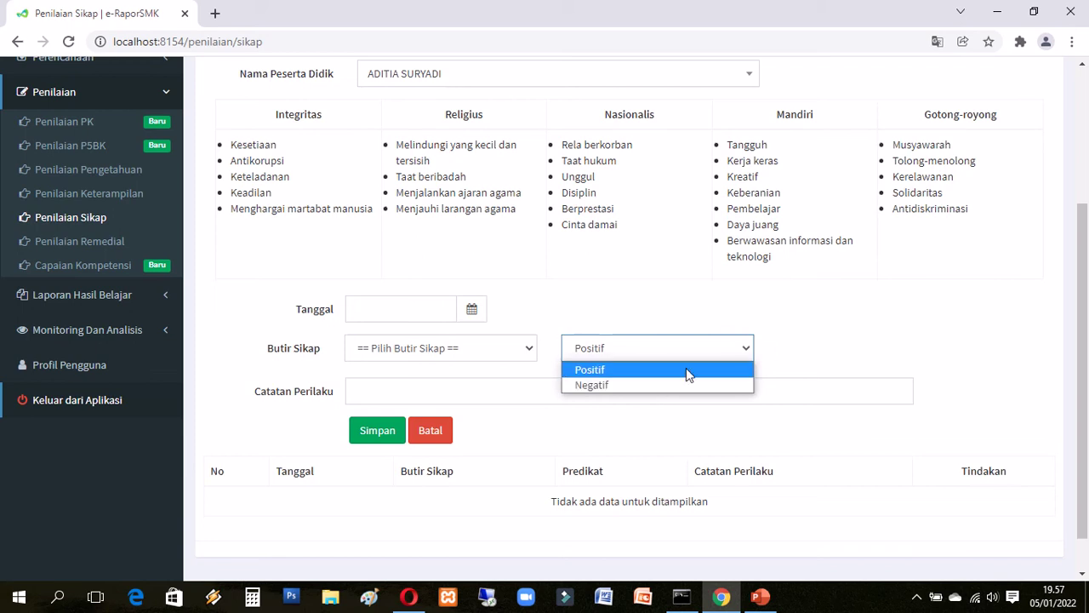
pyautogui.click(788, 335)
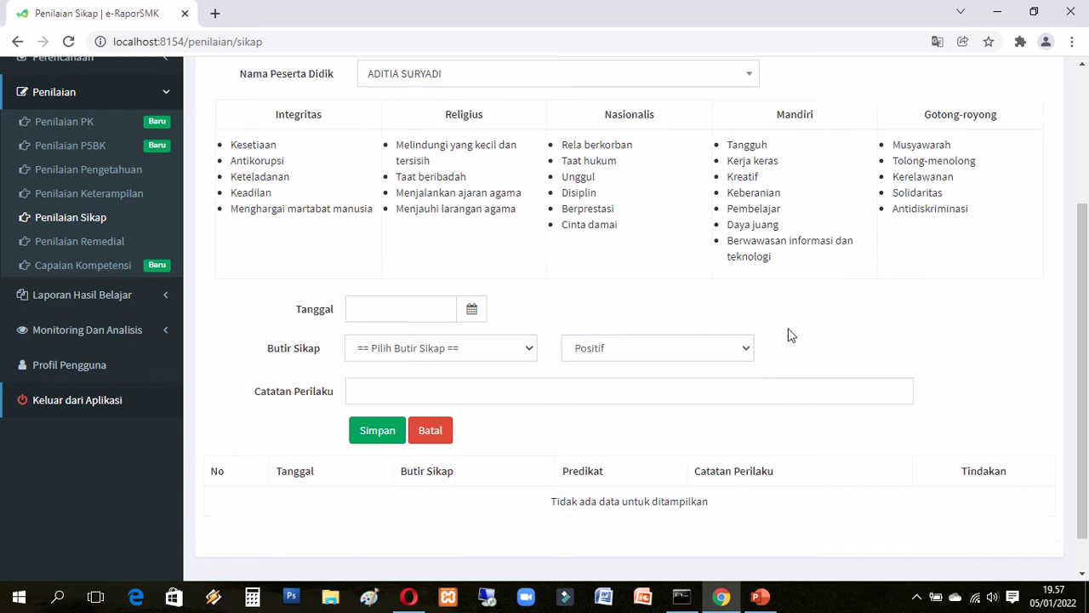
pyautogui.click(494, 395)
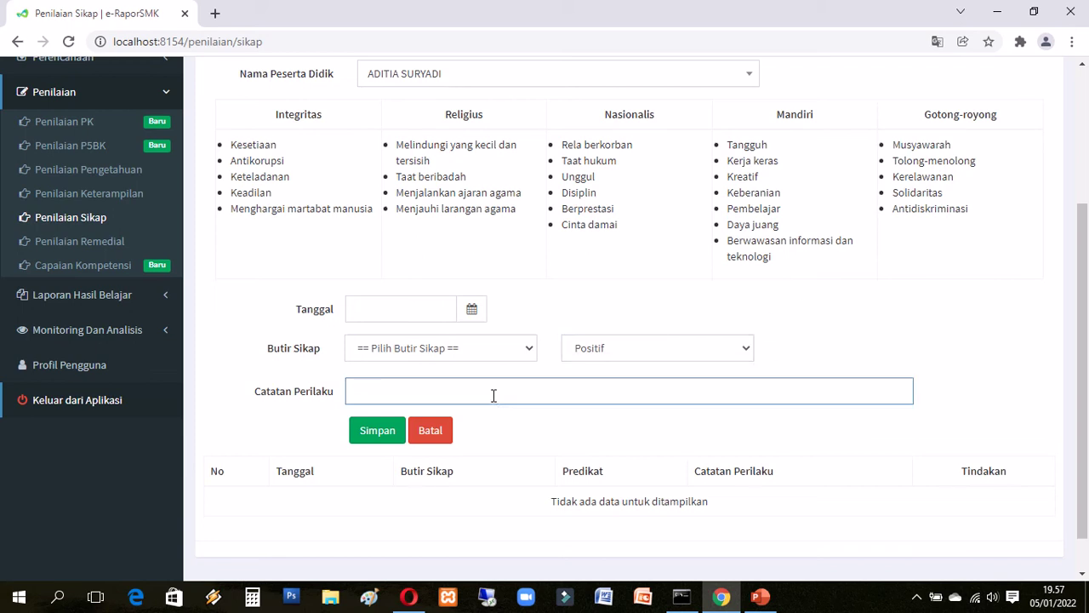
pyautogui.moveTo(1084, 228); pyautogui.dragTo(1062, 303)
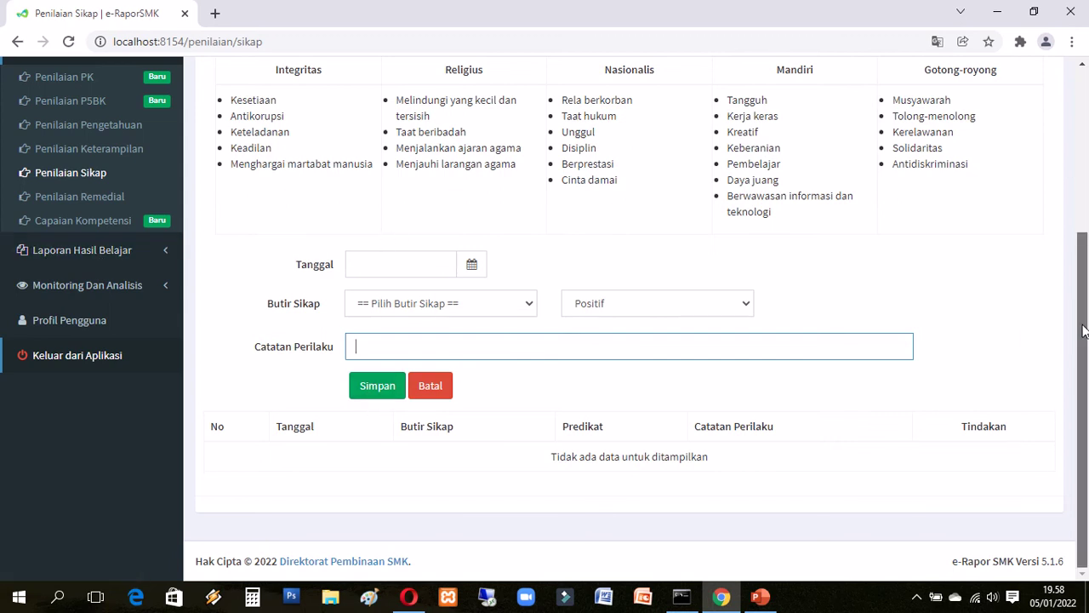
pyautogui.moveTo(1083, 332); pyautogui.dragTo(1086, 232)
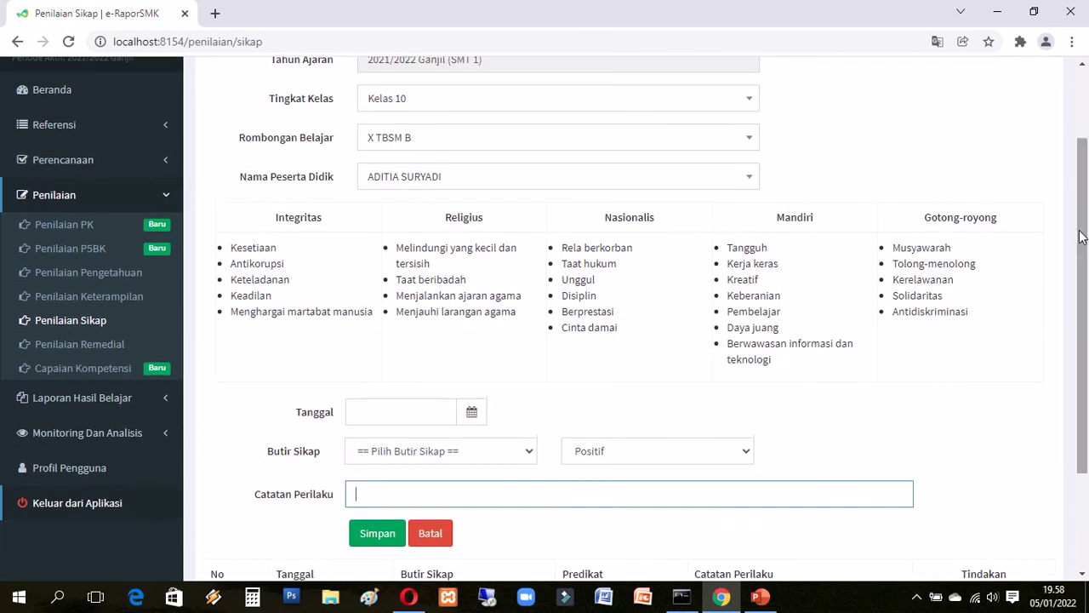
# Step: Open Nilai Karakter under Laporan Hasil Belajar and review the students' Capaian notes
pyautogui.click(72, 409)
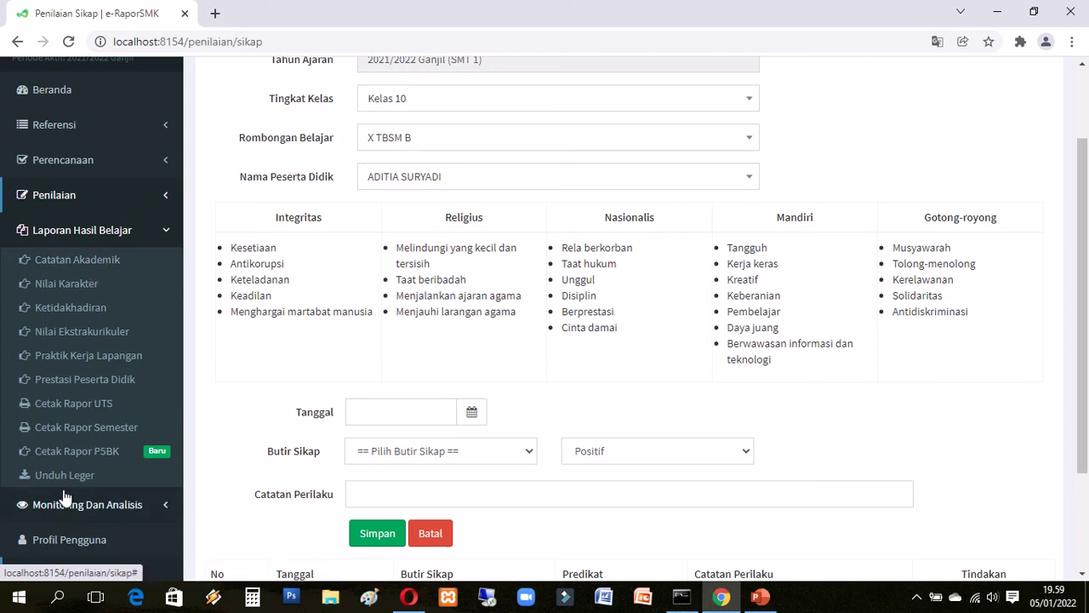
pyautogui.click(73, 294)
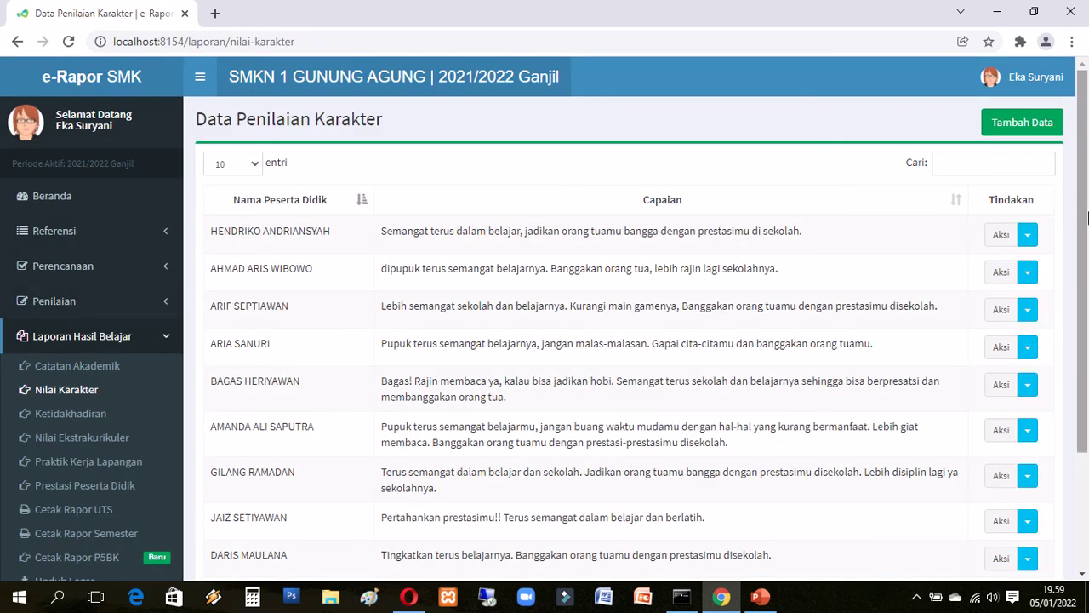
pyautogui.moveTo(1086, 220); pyautogui.dragTo(1087, 353)
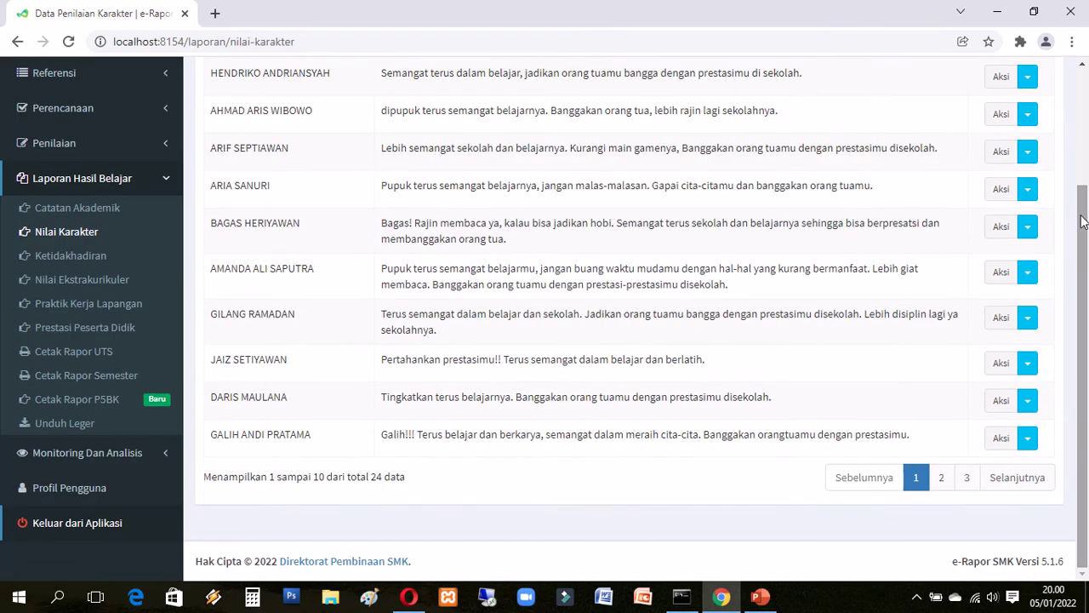
pyautogui.scroll(1, 1082, 222)
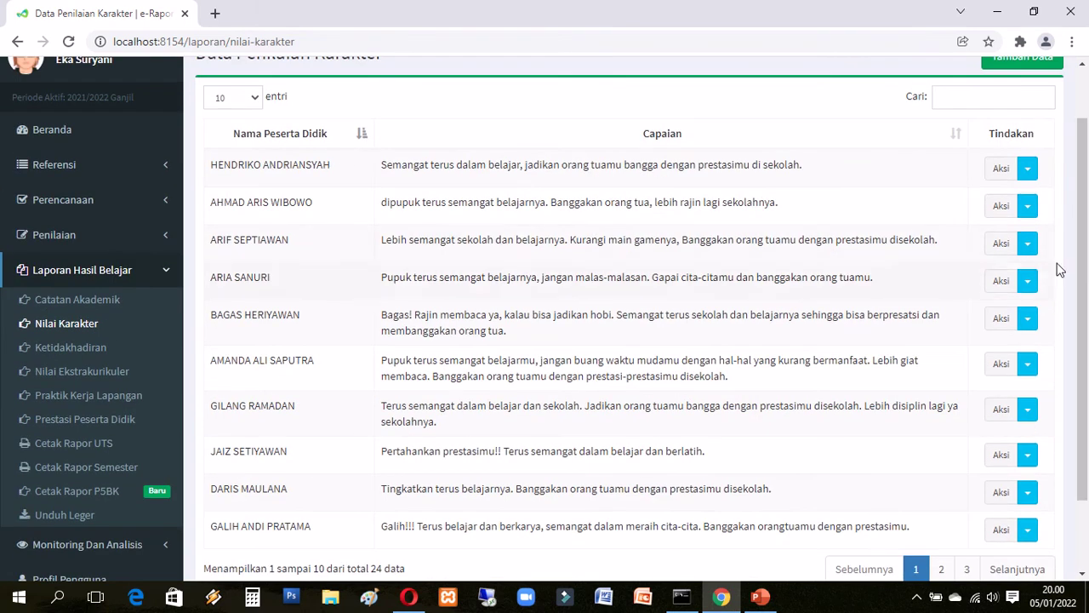
pyautogui.scroll(1, 1057, 268)
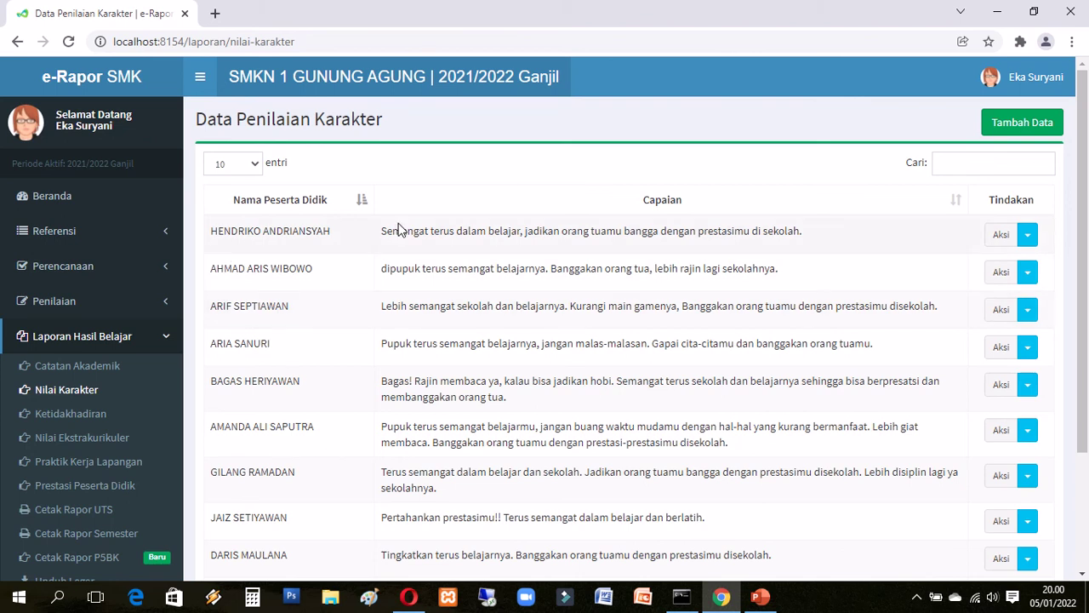
# Step: Start adding a character assessment, choose the first listed student and review the Integritas, Religius and Nasionalis notes
pyautogui.click(1016, 127)
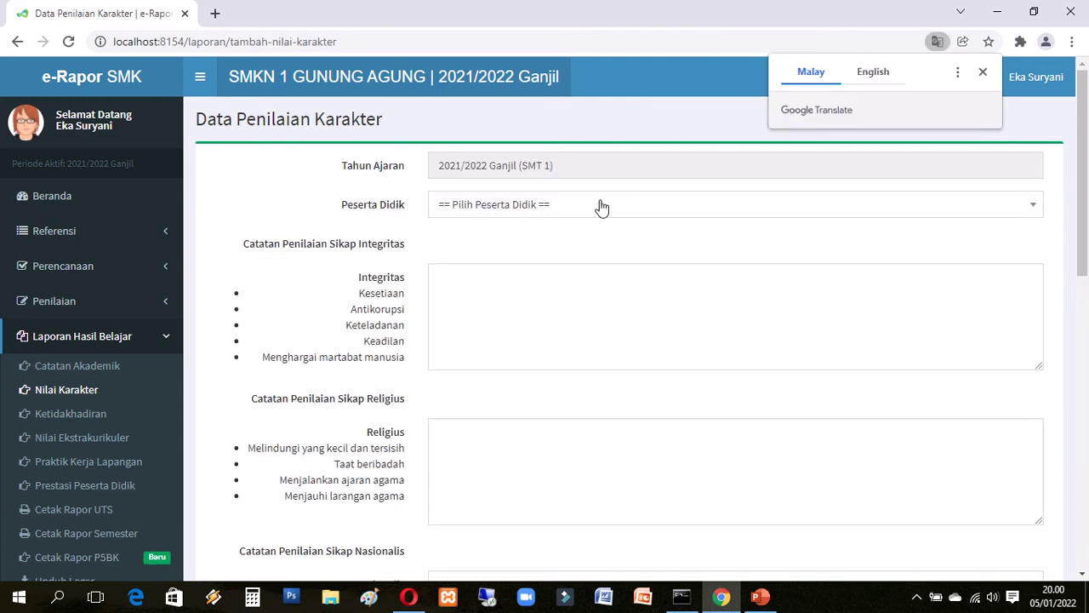
pyautogui.click(601, 206)
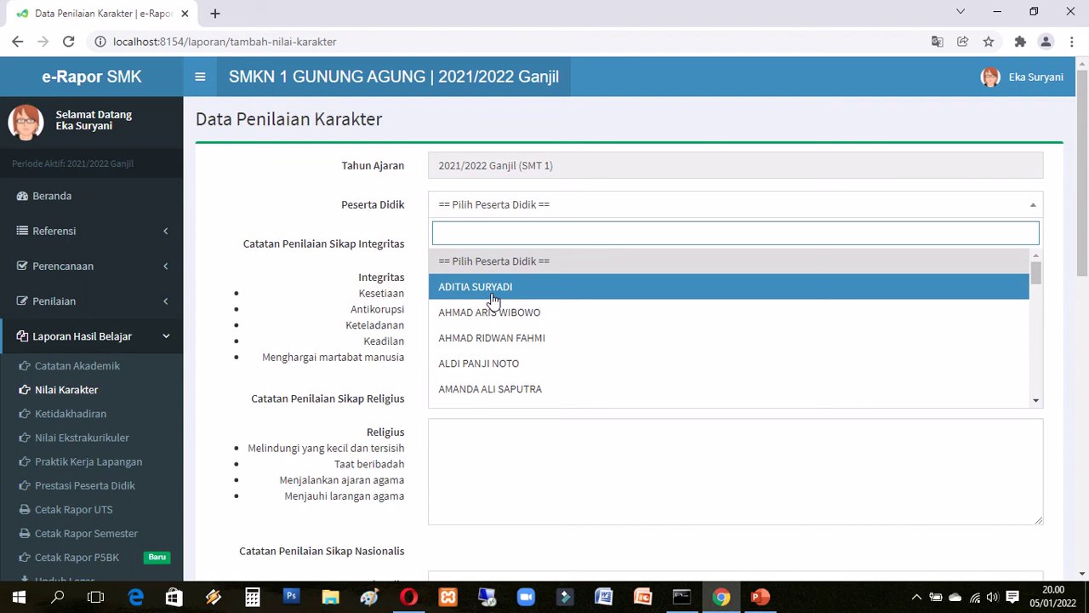
pyautogui.click(494, 289)
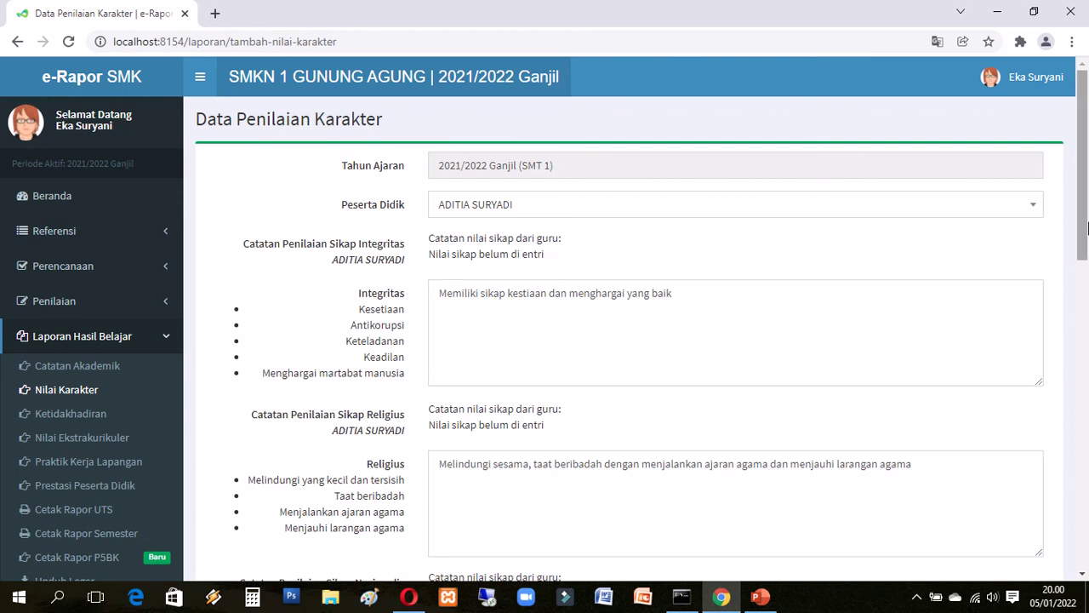
pyautogui.moveTo(1087, 228)
pyautogui.mouseDown()
pyautogui.moveTo(1082, 540)
pyautogui.moveTo(1086, 231)
pyautogui.mouseUp()
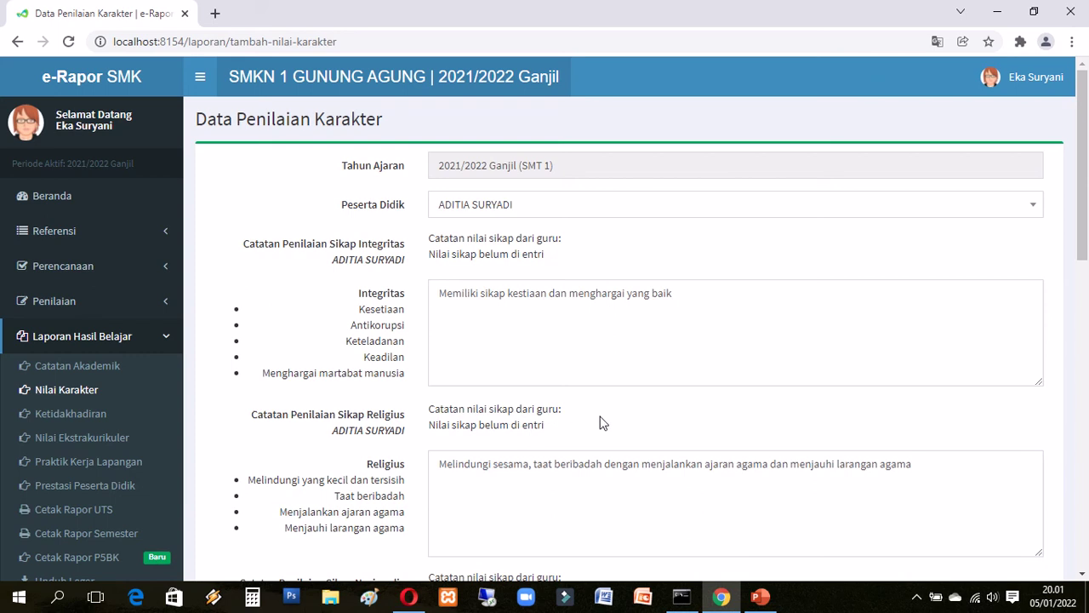
pyautogui.scroll(-2, 720, 194)
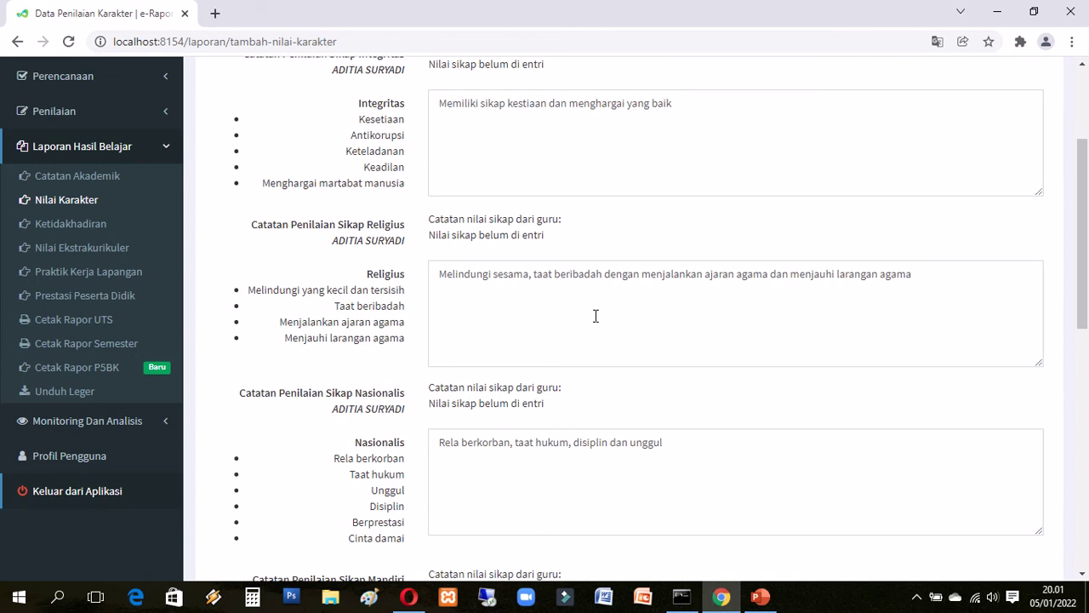
# Step: Open Ketidakhadiran and examine the first student's Sakit, Izin and Tanpa Keterangan fields
pyautogui.click(71, 226)
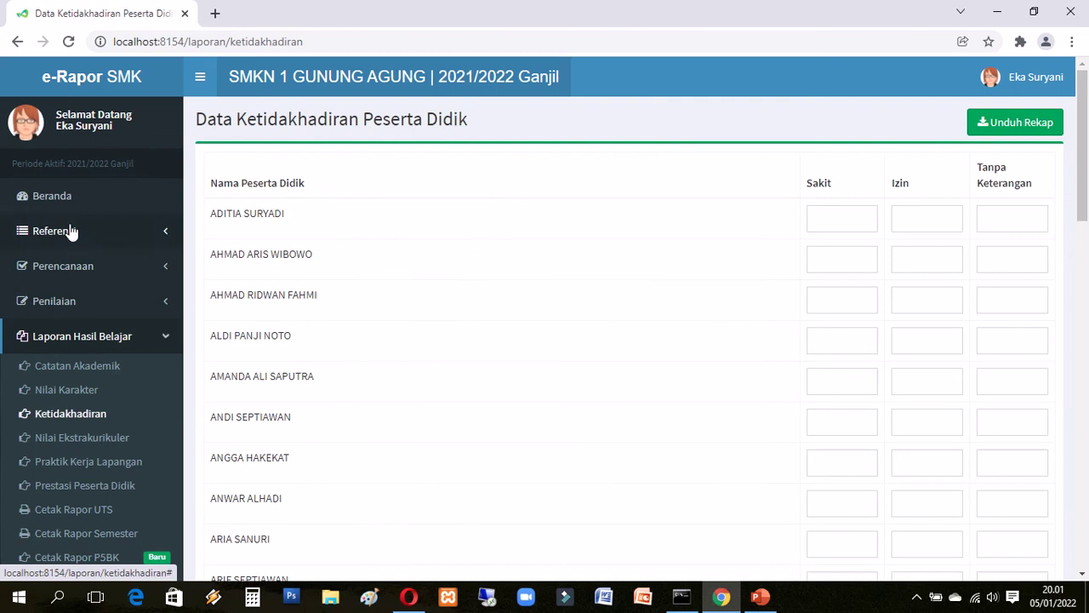
pyautogui.click(839, 219)
pyautogui.click(943, 219)
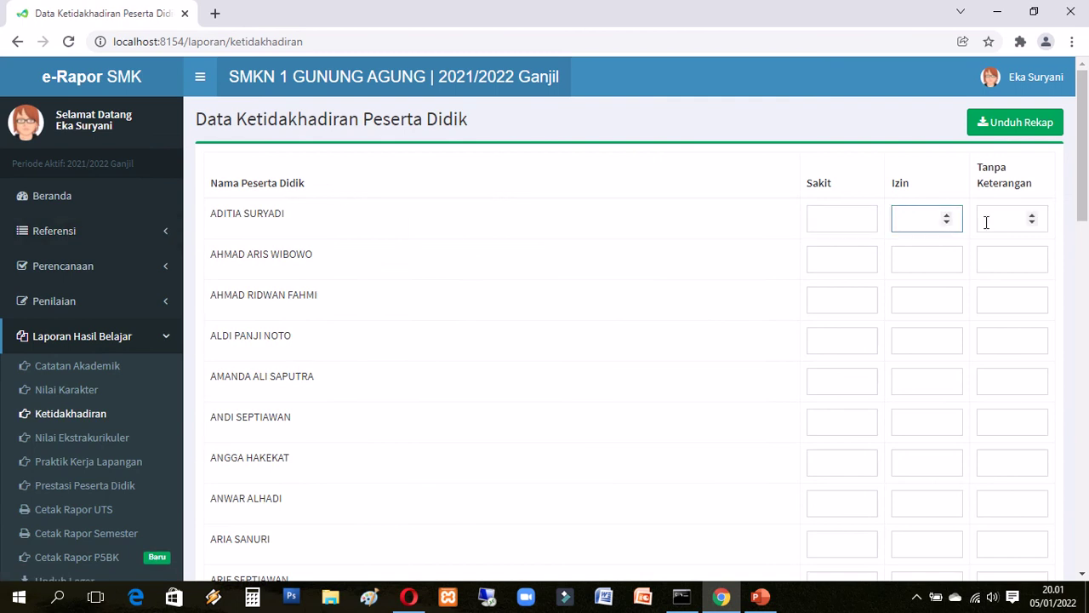
pyautogui.click(986, 222)
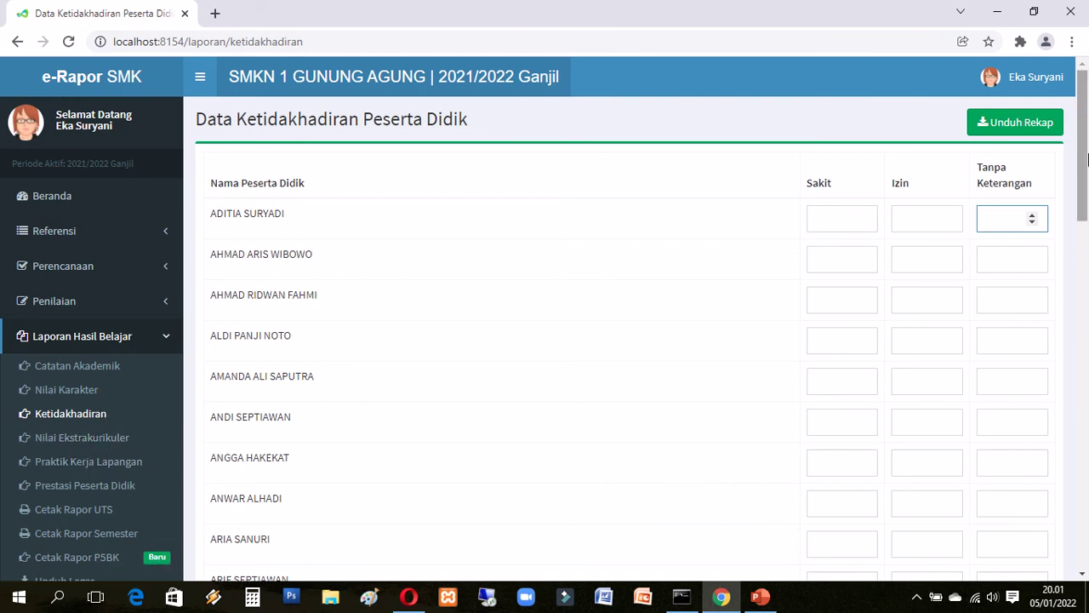
# Step: Open the Unduh Leger page from the Laporan Hasil Belajar section
pyautogui.scroll(-1, 1088, 159)
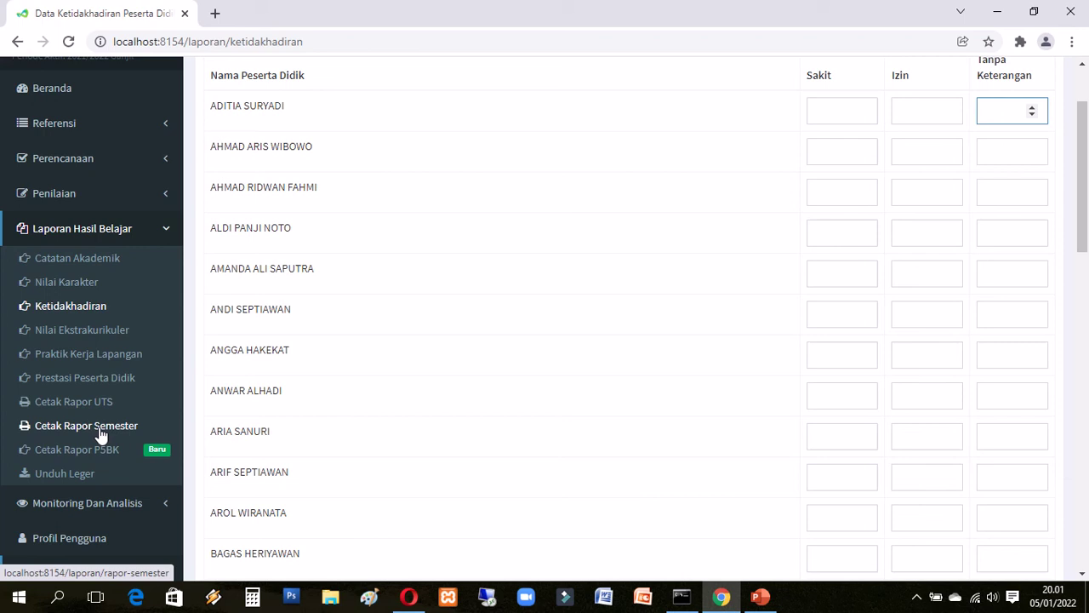
pyautogui.click(68, 474)
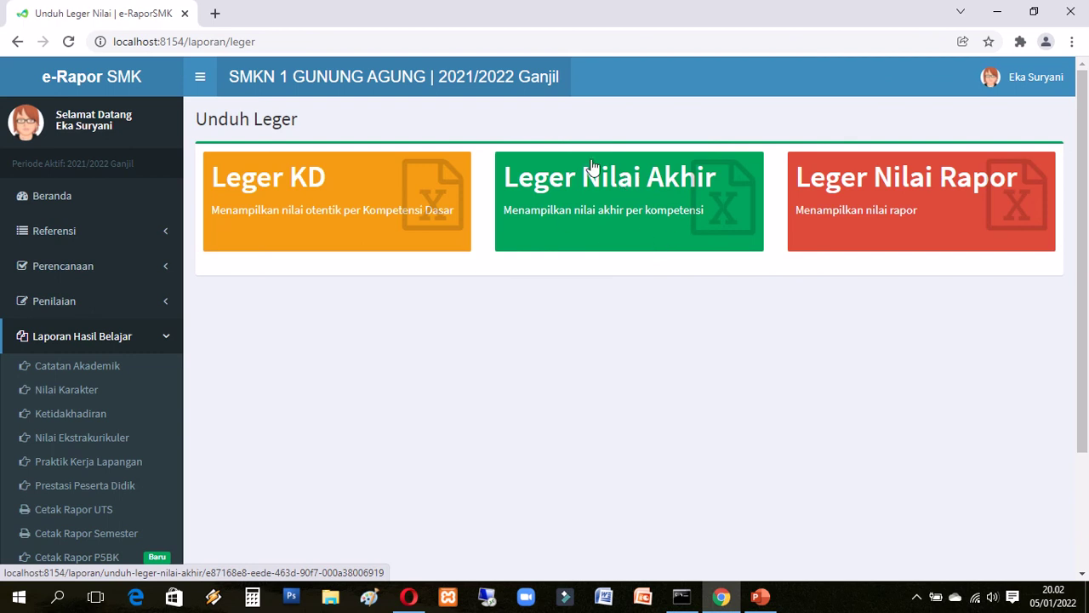
# Step: Download the Leger Nilai Akhir for the class and open the resulting workbook in Excel
pyautogui.click(637, 201)
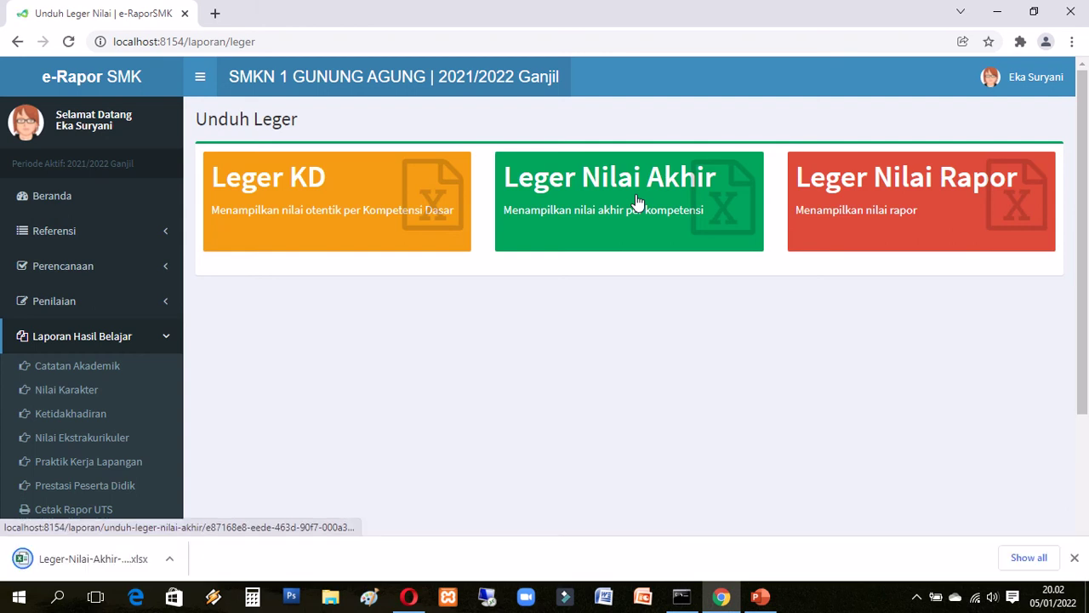
pyautogui.click(110, 559)
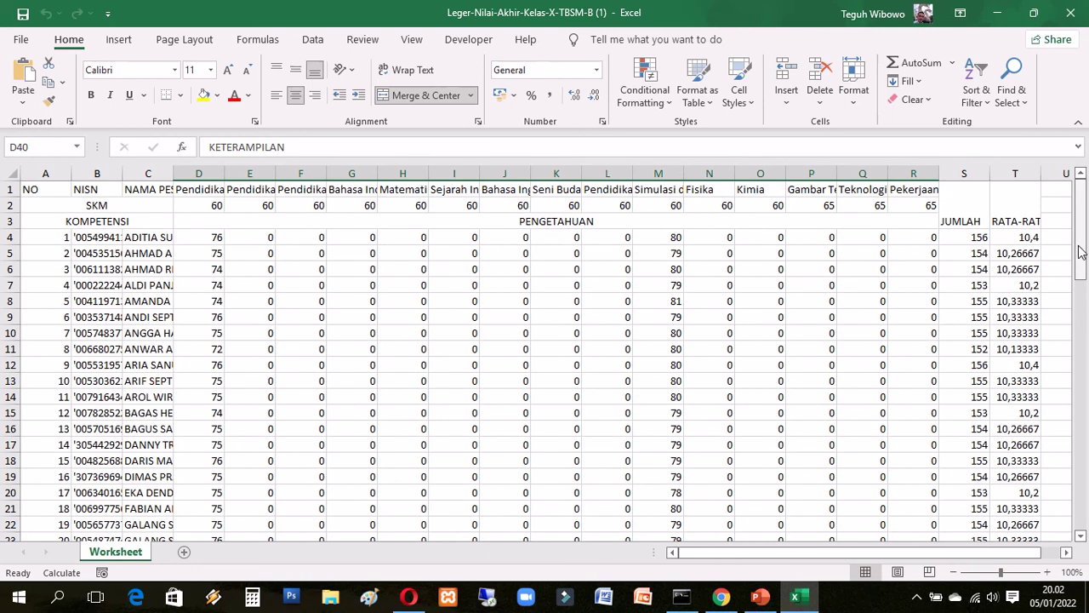
pyautogui.scroll(-1, 1080, 252)
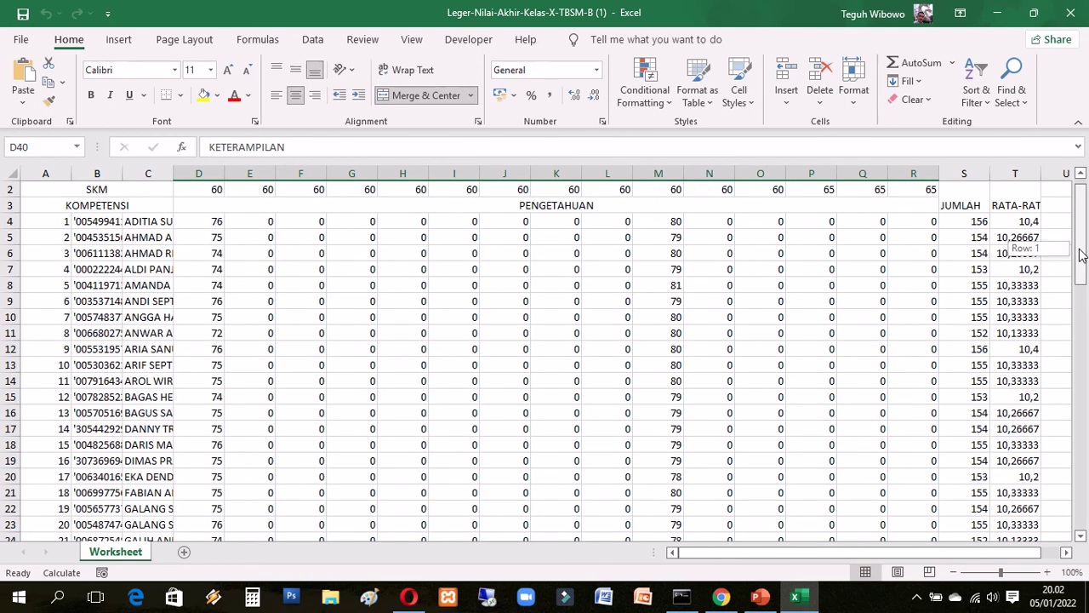
pyautogui.scroll(1, 1084, 242)
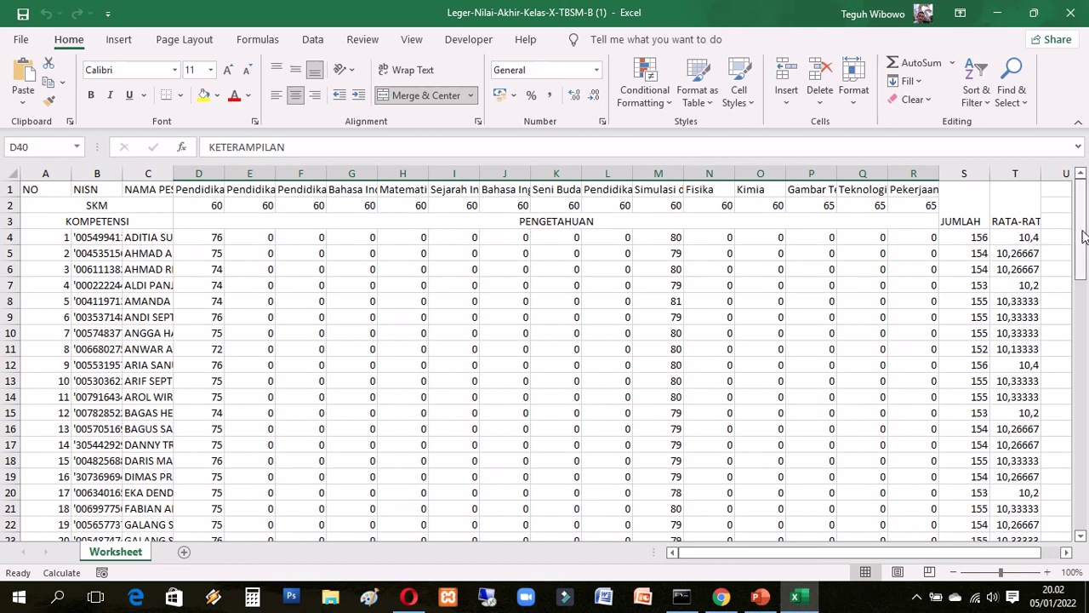
# Step: Locate the PENGETAHUAN heading in row 3 and the KETERAMPILAN heading in row 40 of the ledger
pyautogui.click(543, 222)
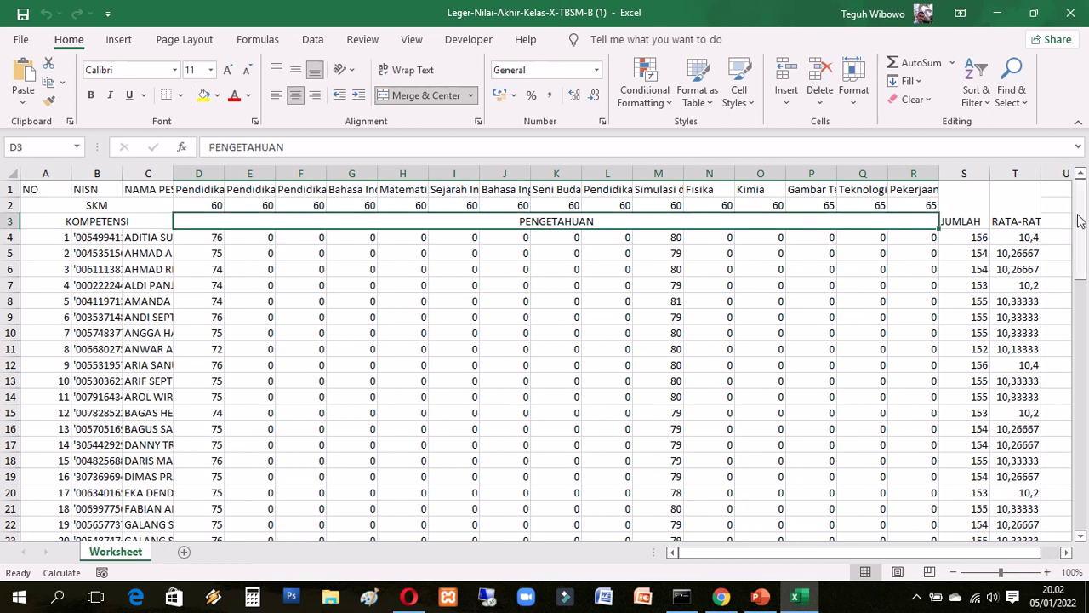
pyautogui.moveTo(1082, 219); pyautogui.dragTo(1084, 327)
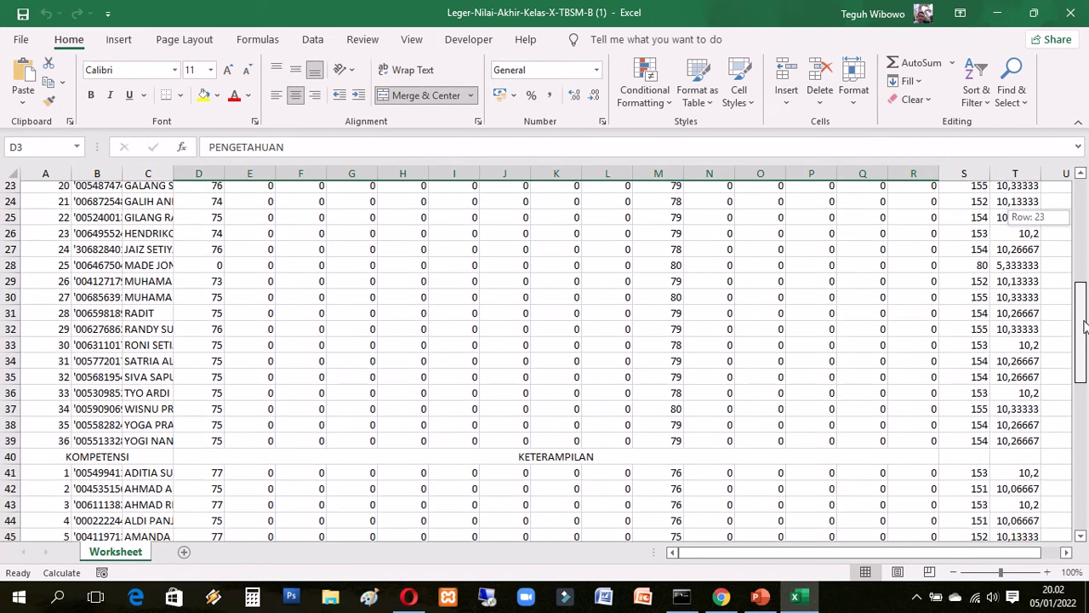
pyautogui.click(559, 458)
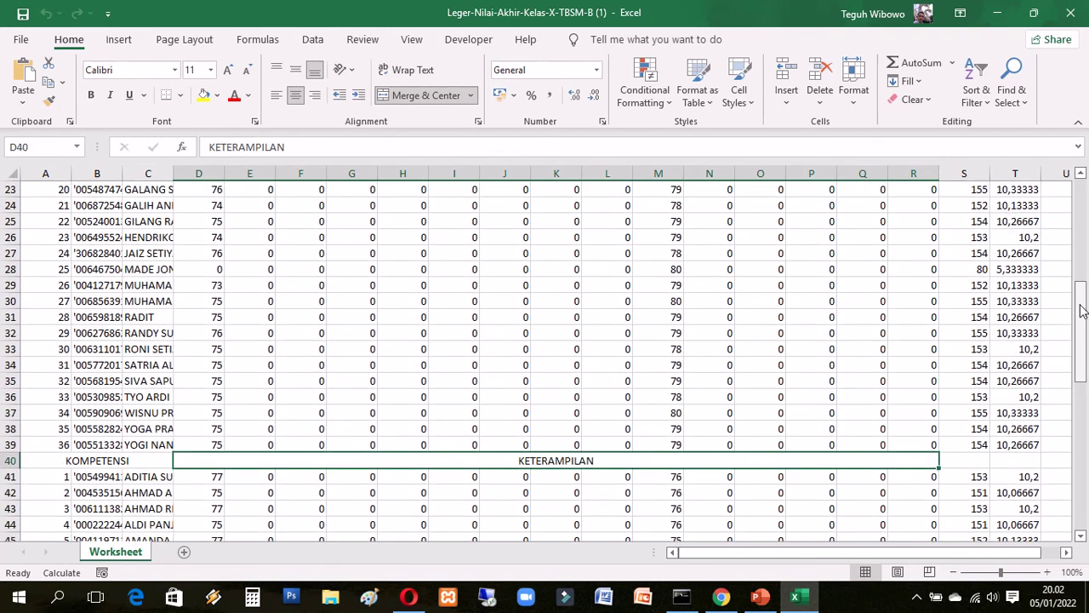
pyautogui.moveTo(1082, 311); pyautogui.dragTo(1084, 194)
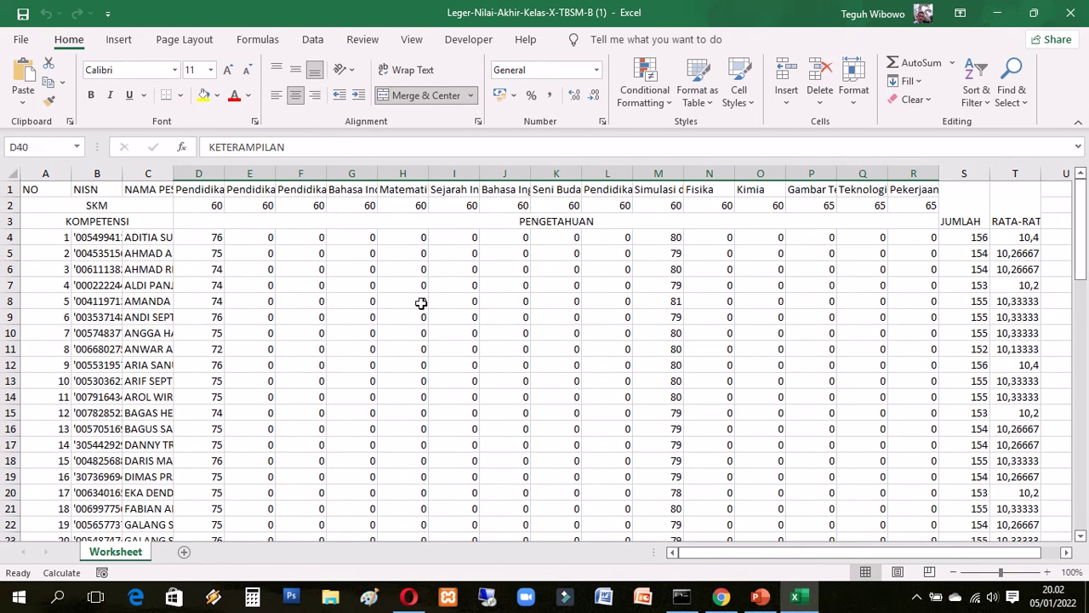
# Step: Examine the students' subject scores, selecting the range from D4 to column R across the Pengetahuan and Keterampilan blocks
pyautogui.click(217, 238)
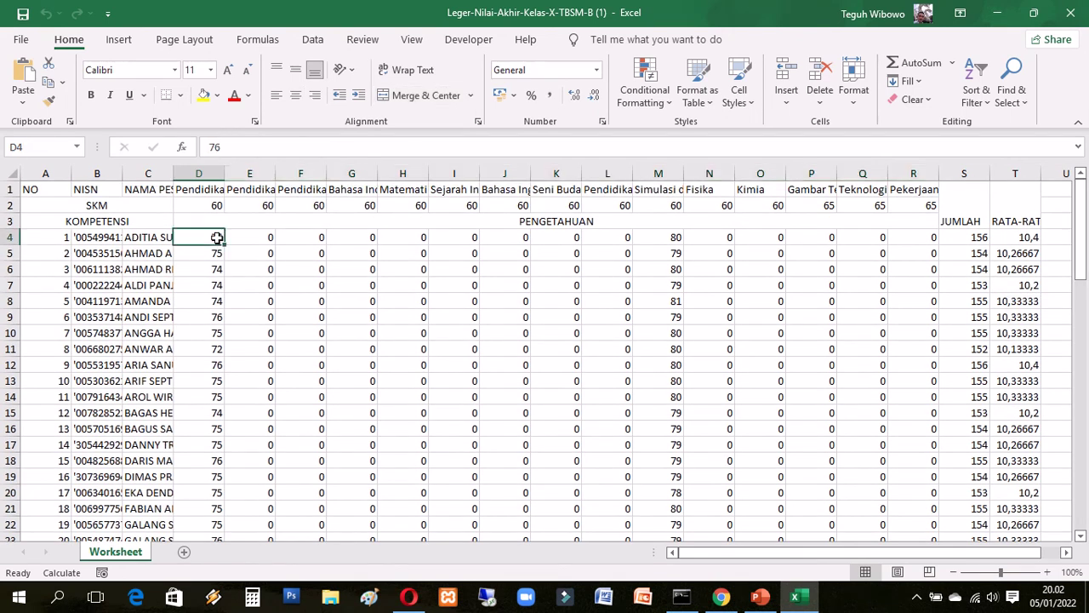
pyautogui.click(262, 237)
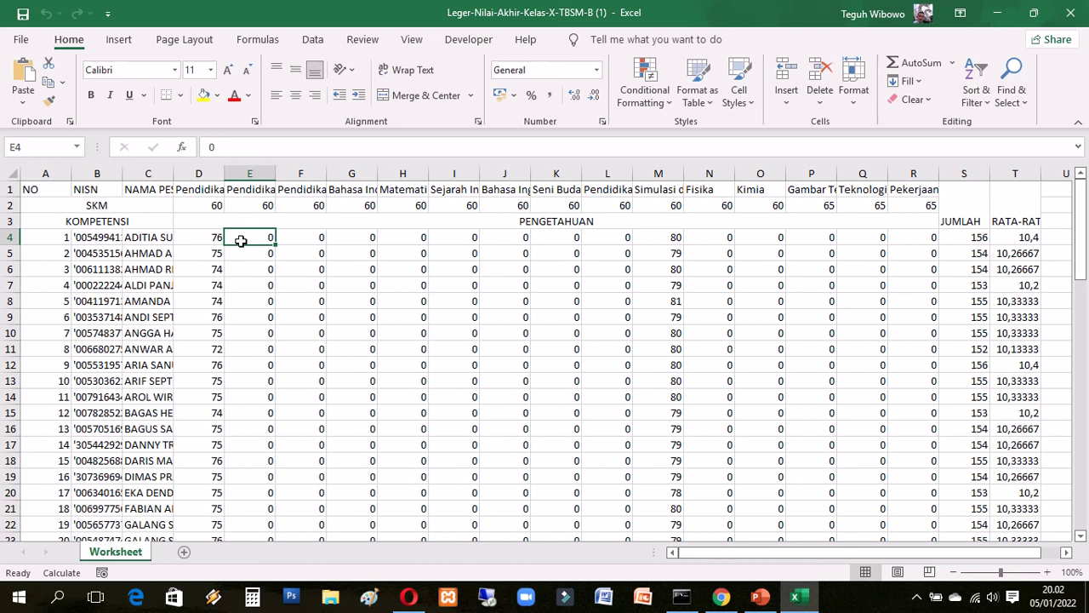
pyautogui.moveTo(210, 240); pyautogui.dragTo(897, 520)
pyautogui.moveTo(1078, 429); pyautogui.dragTo(1065, 250)
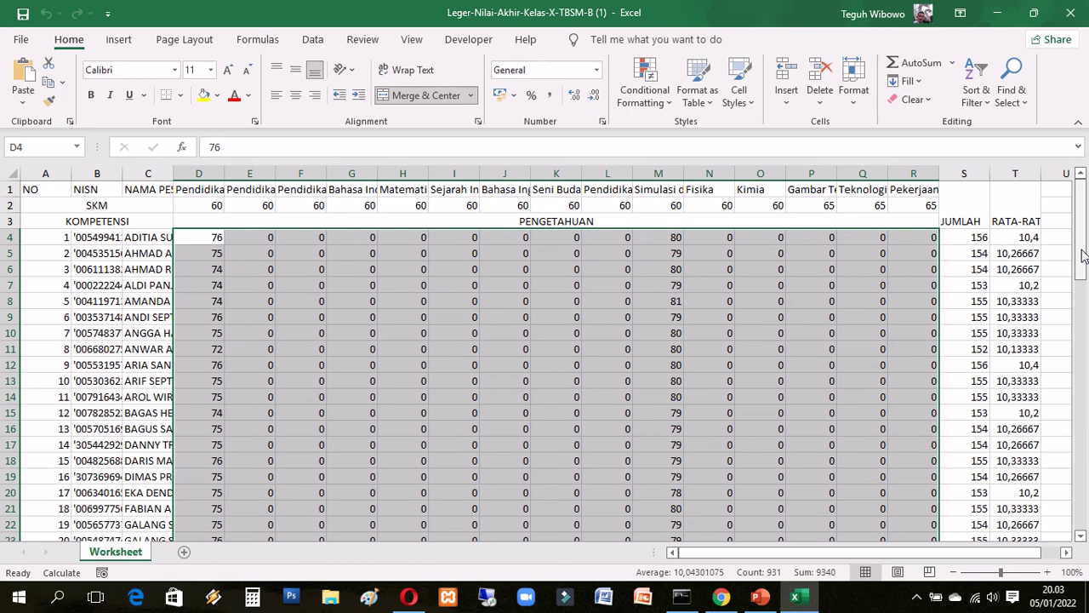
pyautogui.moveTo(1082, 255)
pyautogui.mouseDown()
pyautogui.moveTo(1082, 362)
pyautogui.moveTo(1077, 235)
pyautogui.mouseUp()
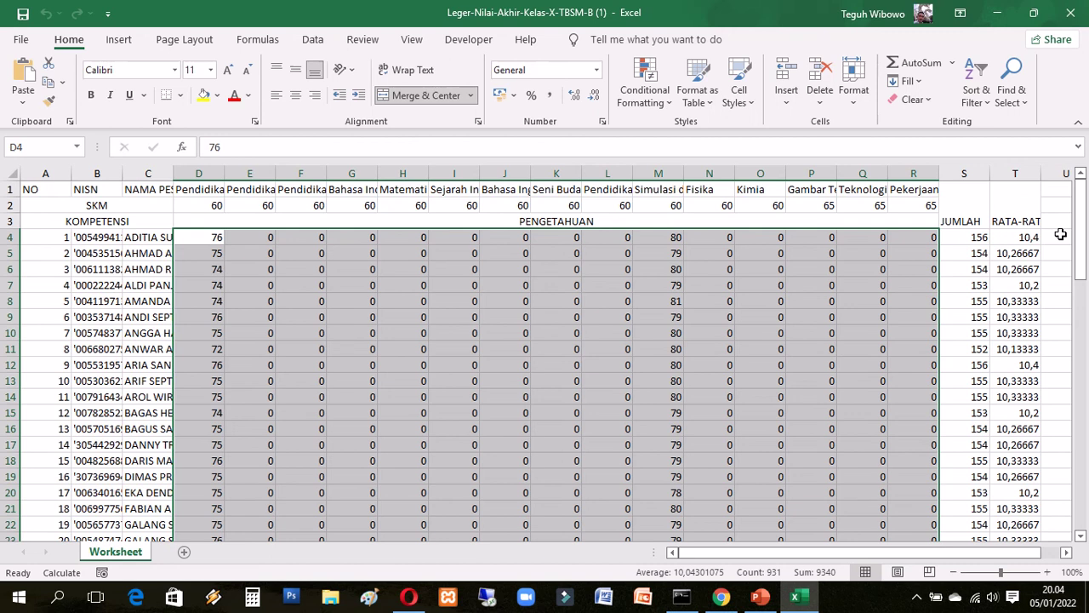
# Step: Inspect the blank columns U to W beside the RATA-RATA column and close the ledger workbook
pyautogui.moveTo(856, 553); pyautogui.dragTo(897, 550)
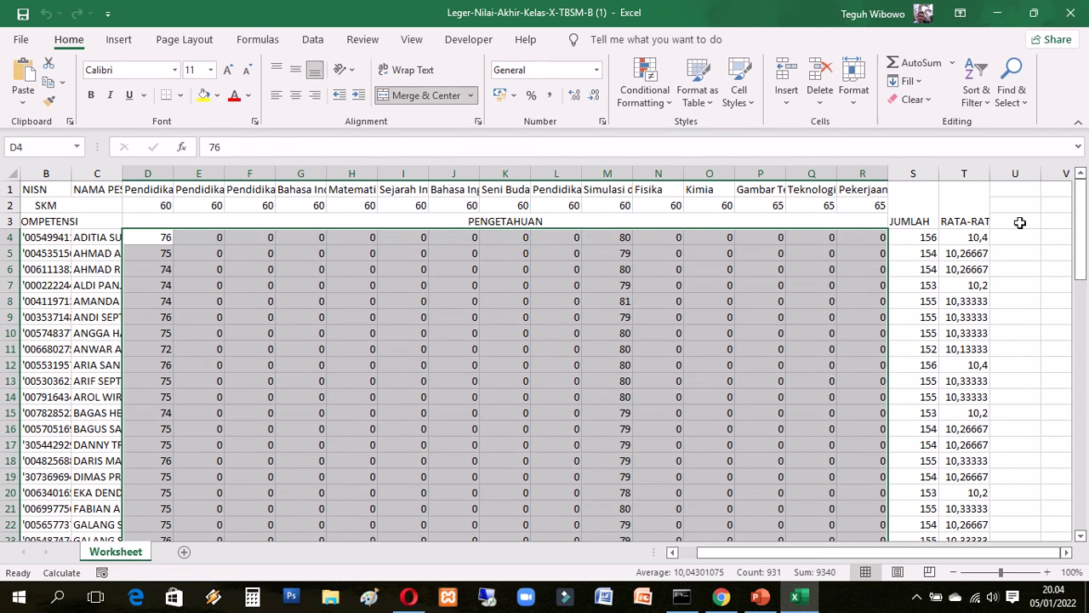
pyautogui.click(1019, 222)
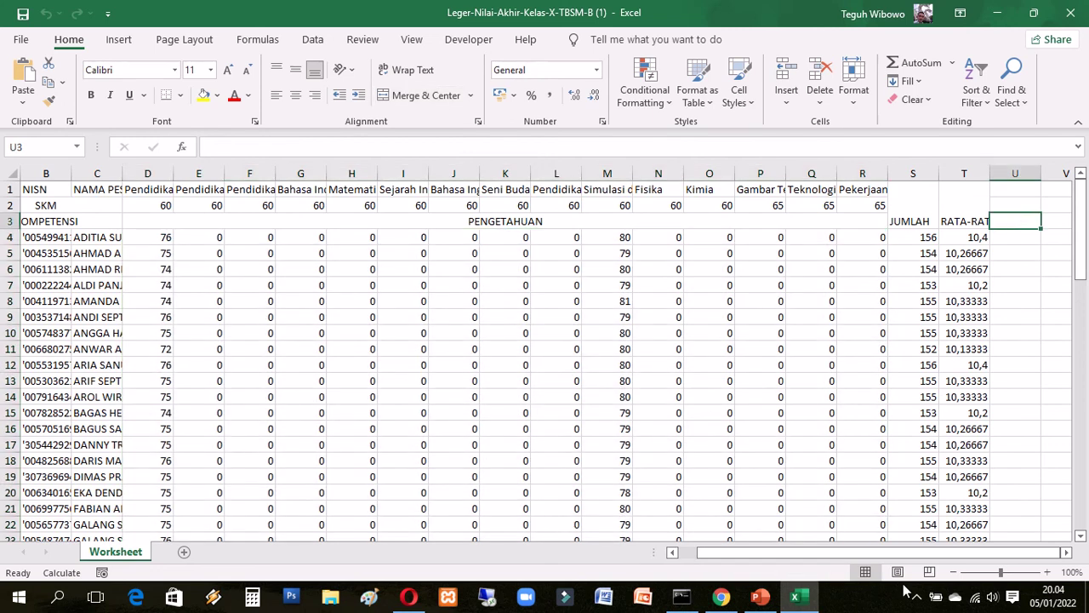
pyautogui.click(1017, 207)
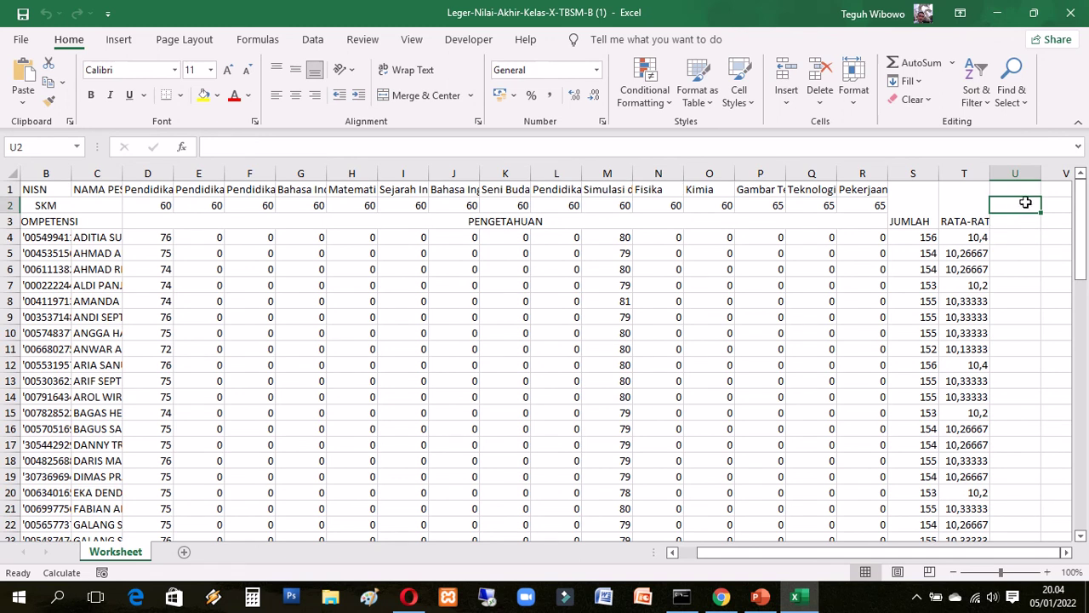
pyautogui.moveTo(1021, 174); pyautogui.dragTo(1060, 175)
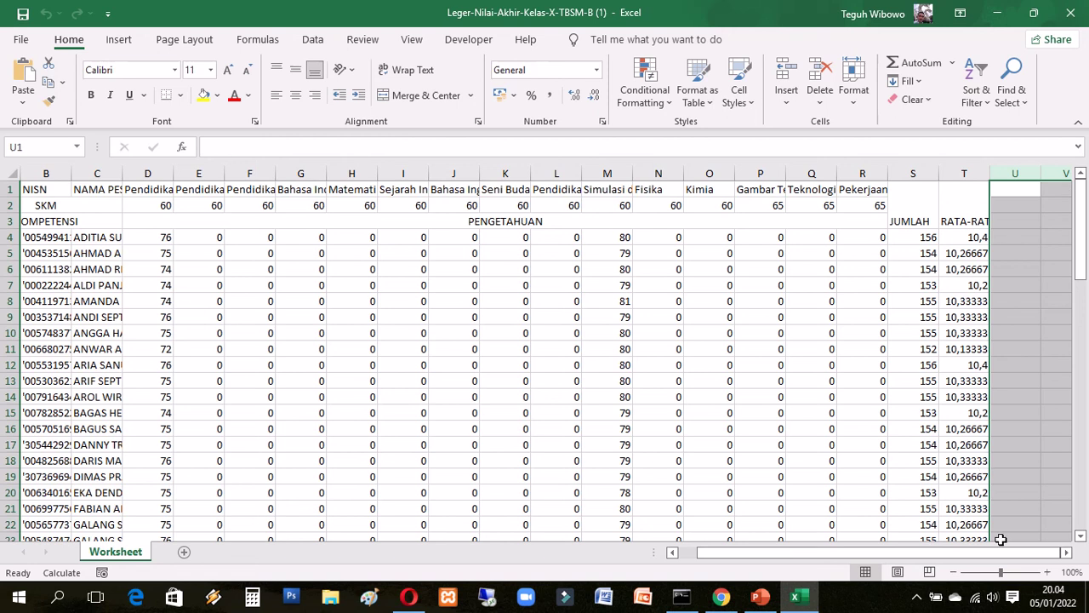
pyautogui.click(1066, 552)
pyautogui.click(1066, 552)
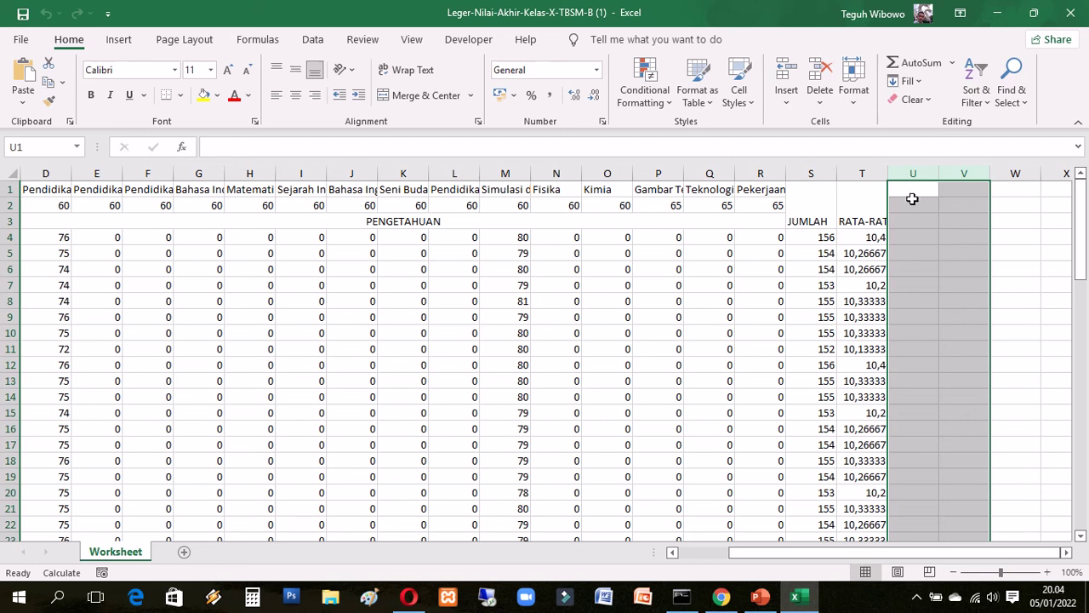
pyautogui.click(1006, 193)
pyautogui.moveTo(914, 192); pyautogui.dragTo(1003, 204)
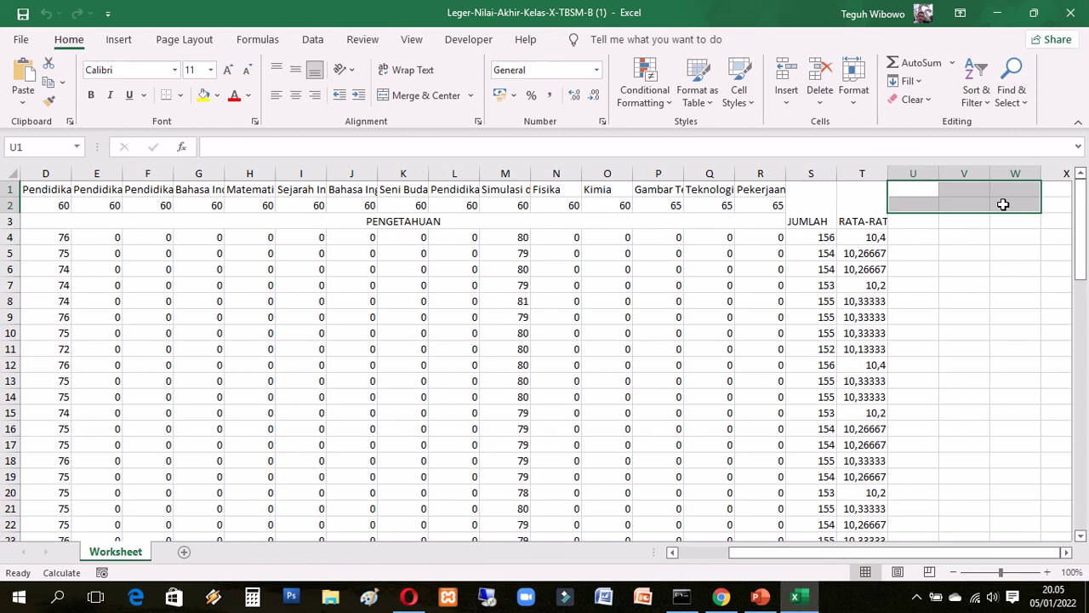
pyautogui.click(929, 235)
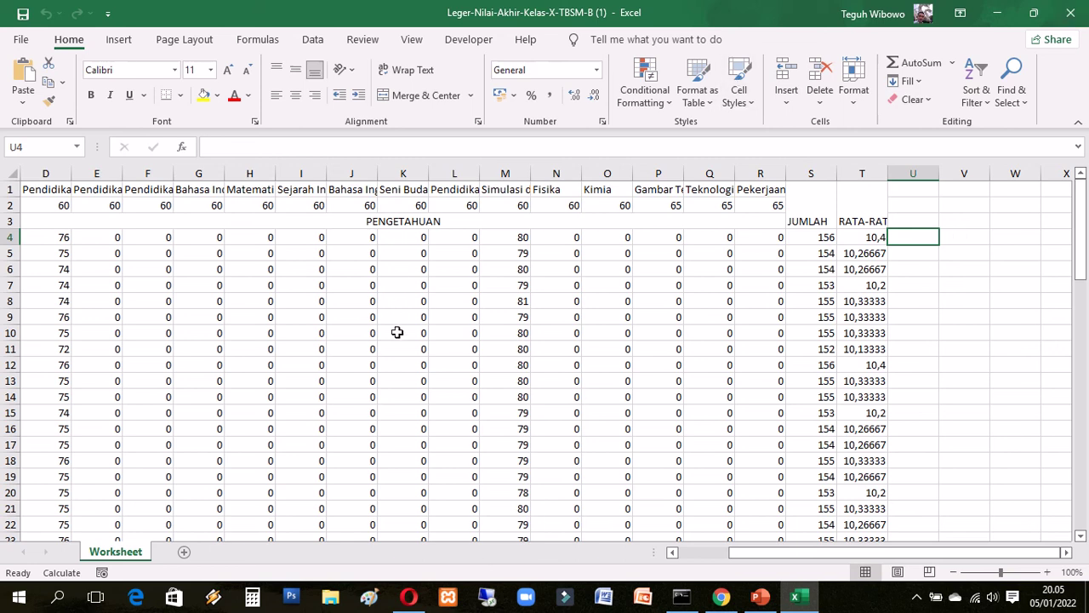
pyautogui.click(1076, 8)
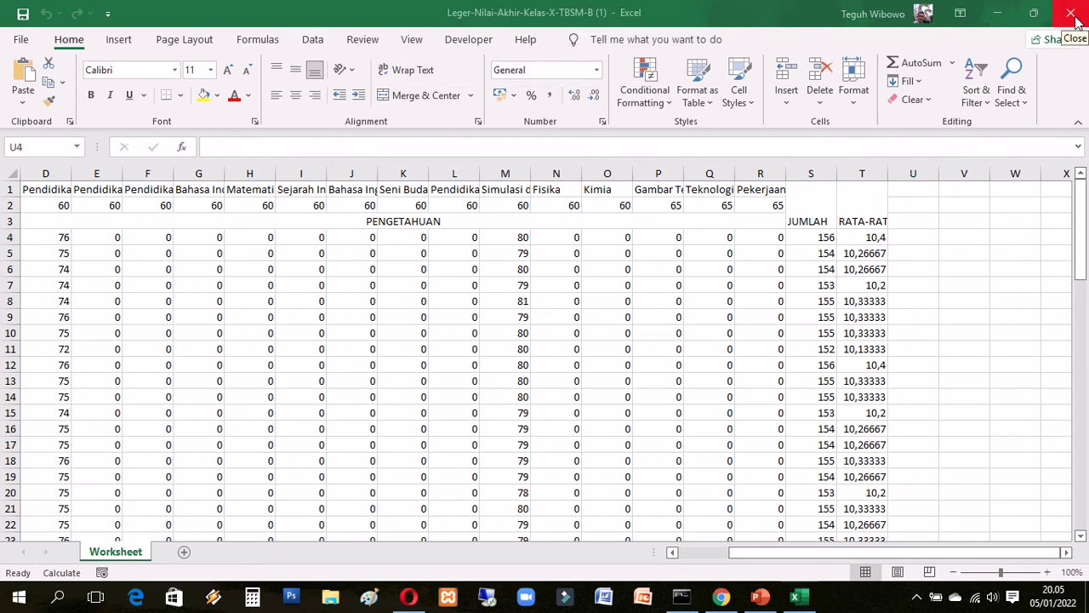
pyautogui.click(1074, 14)
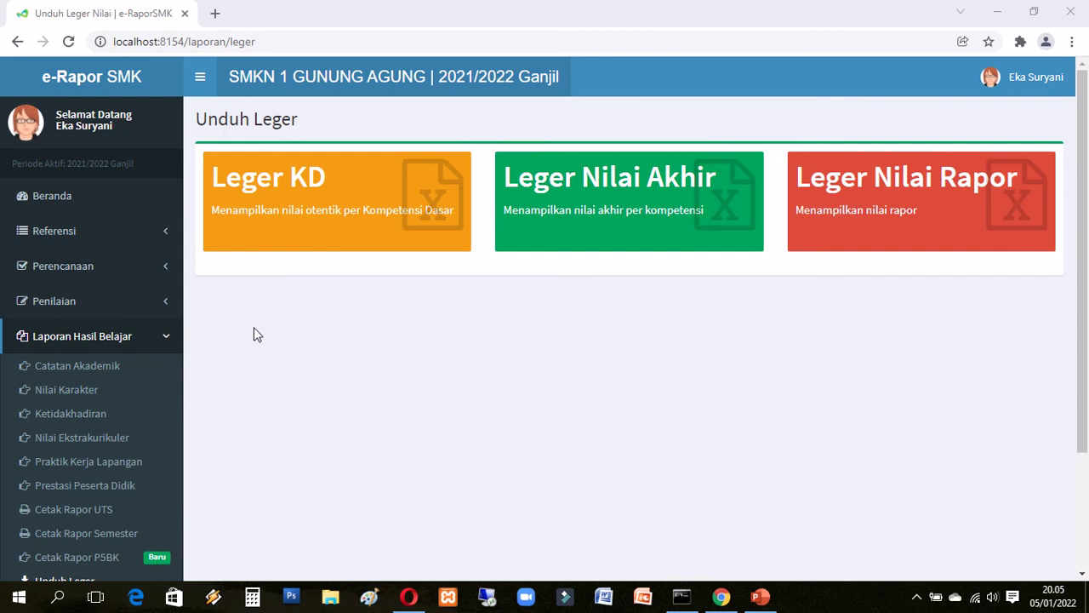
# Step: Open Catatan Akademik and examine the first student's Deskripsi field
pyautogui.click(103, 375)
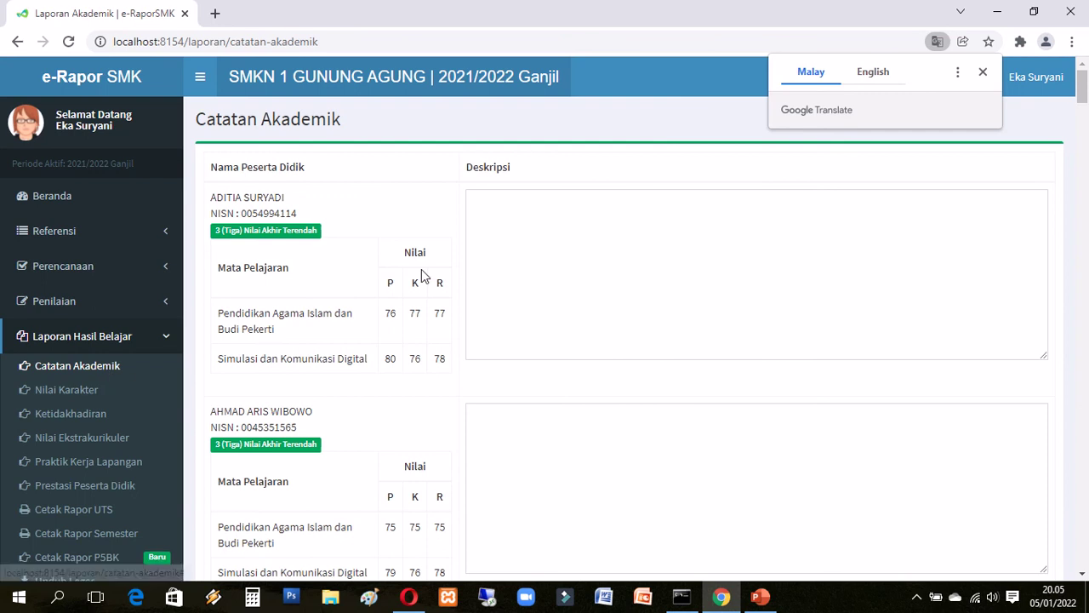
pyautogui.click(552, 230)
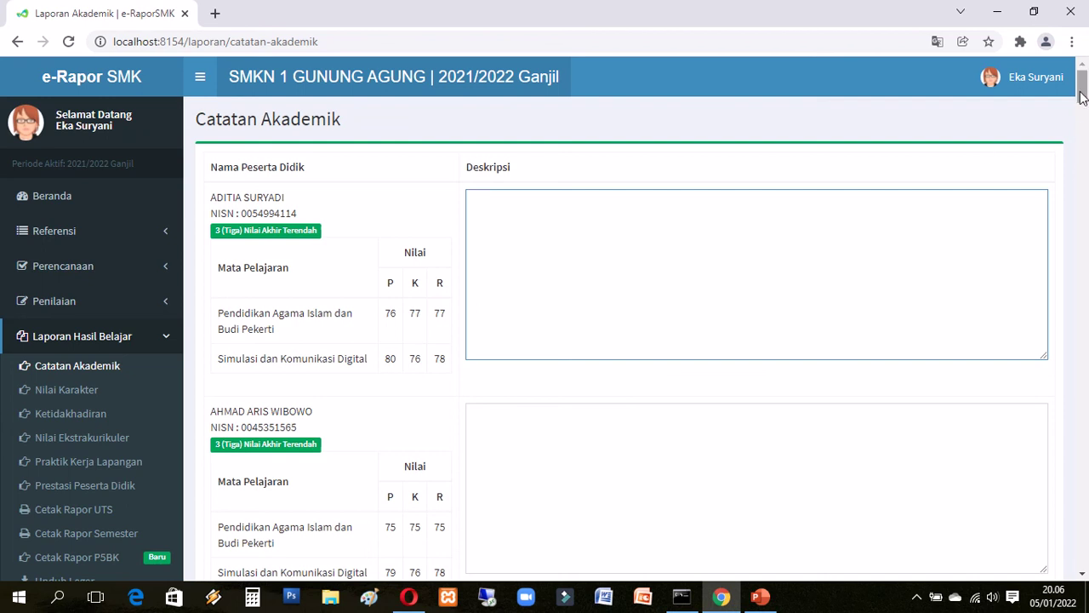
pyautogui.moveTo(1081, 96)
pyautogui.mouseDown()
pyautogui.moveTo(1080, 115)
pyautogui.moveTo(1081, 99)
pyautogui.mouseUp()
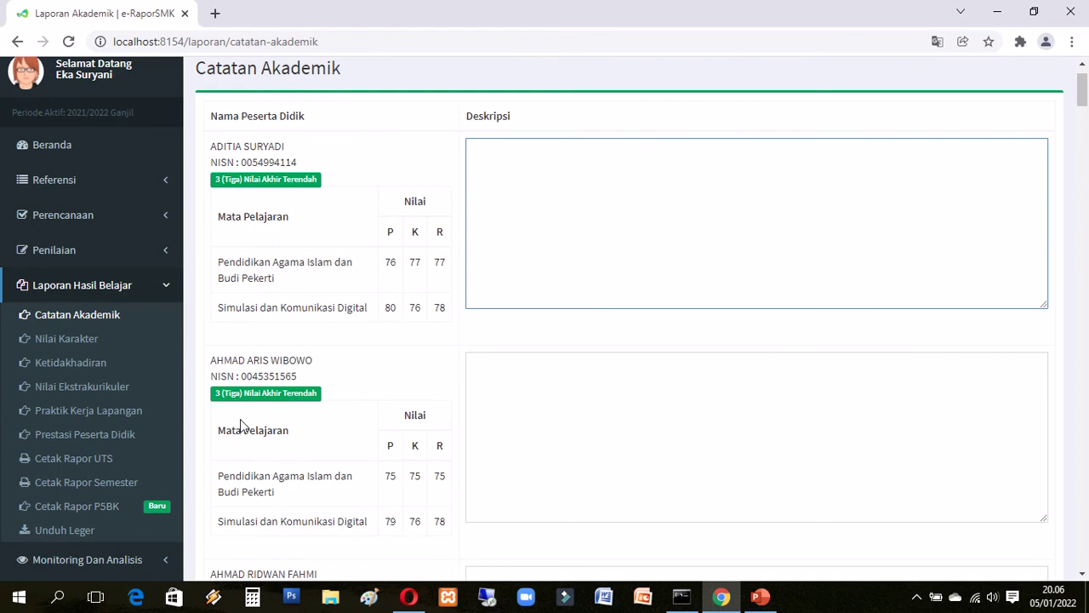
# Step: Go to Cetak Rapor Semester and open the first student's Rapor Akademik & Karakter document
pyautogui.click(79, 482)
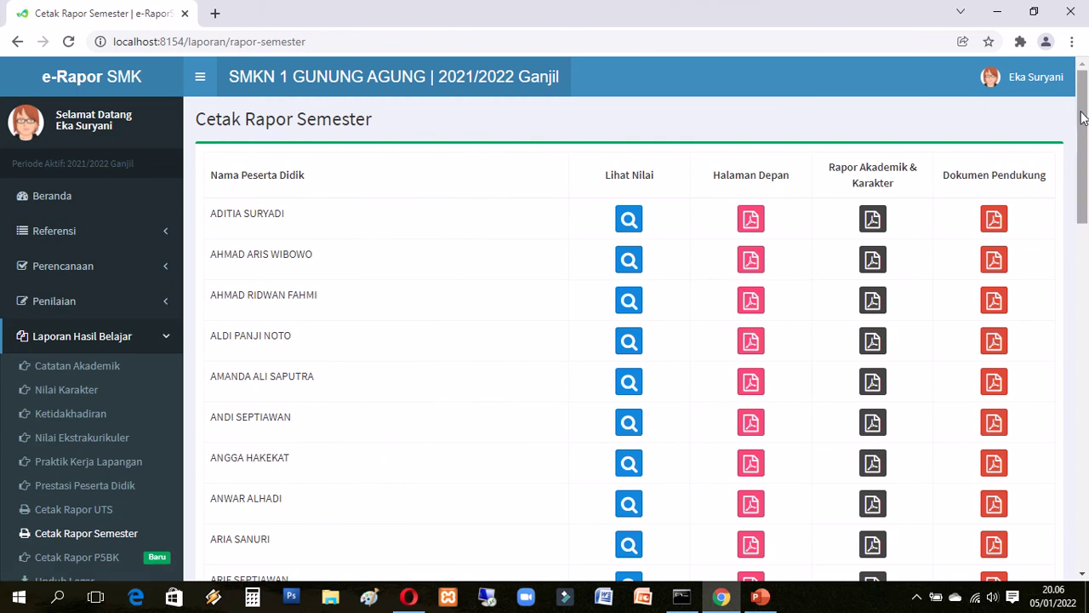
pyautogui.moveTo(1084, 117)
pyautogui.mouseDown()
pyautogui.moveTo(1084, 150)
pyautogui.moveTo(1084, 120)
pyautogui.mouseUp()
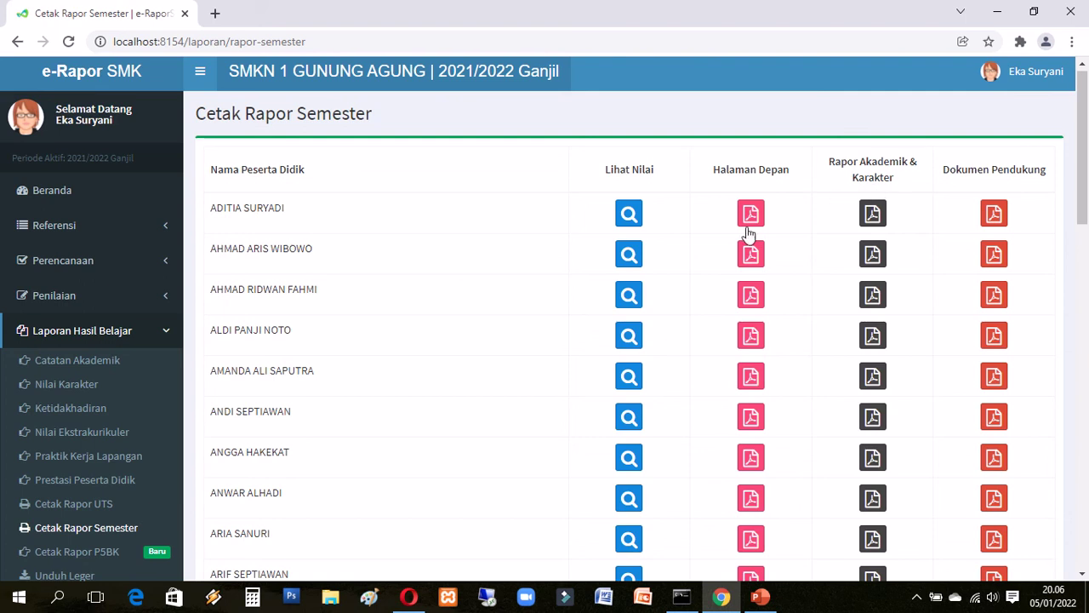
pyautogui.click(874, 215)
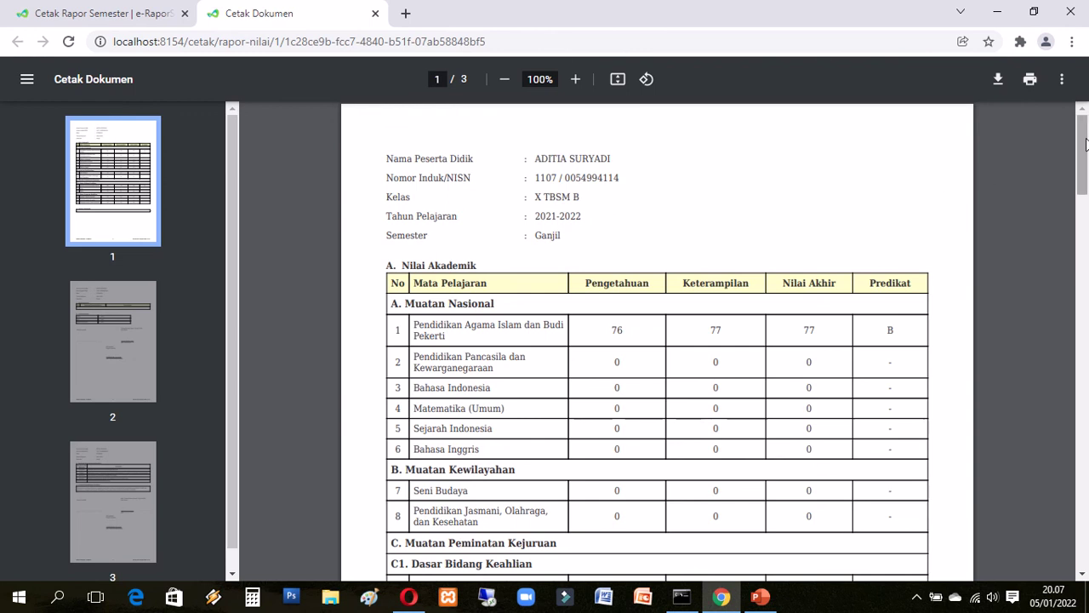
# Step: Review all three report pages, from Nilai Akademik through Ketidakhadiran to Catatan Perkembangan Karakter, and close the document
pyautogui.scroll(-1, 1083, 149)
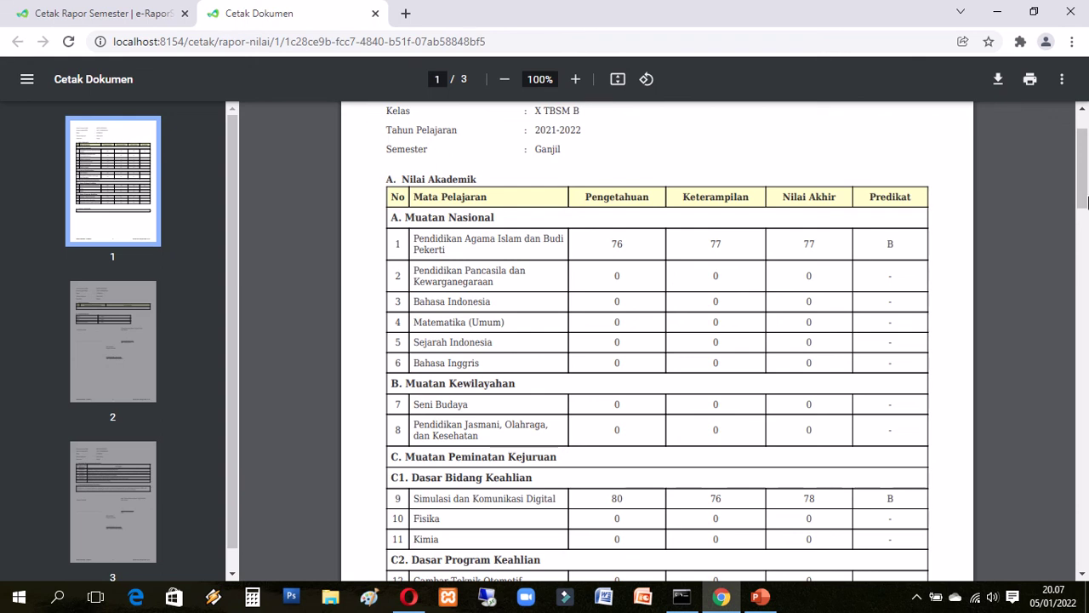
pyautogui.moveTo(1082, 189); pyautogui.dragTo(1085, 258)
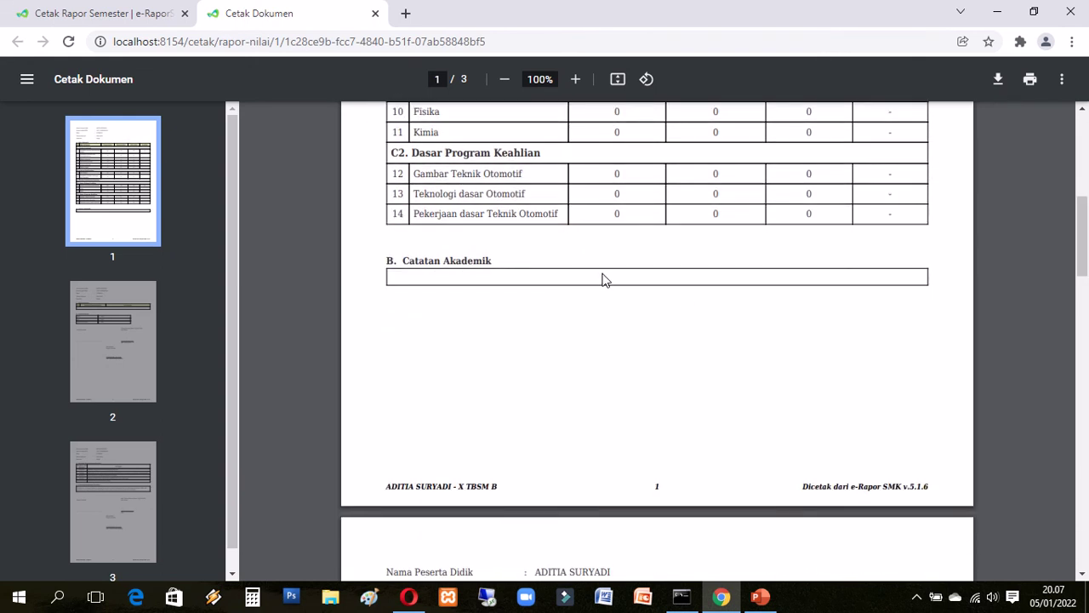
pyautogui.moveTo(1082, 239); pyautogui.dragTo(1082, 315)
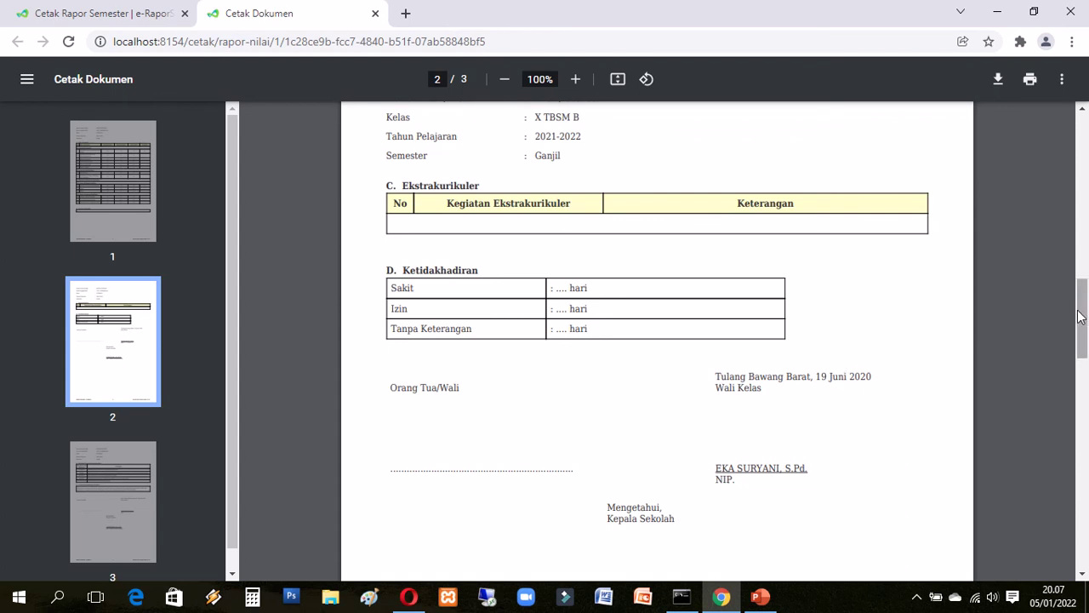
pyautogui.moveTo(1080, 317)
pyautogui.mouseDown()
pyautogui.moveTo(1083, 349)
pyautogui.moveTo(1082, 328)
pyautogui.mouseUp()
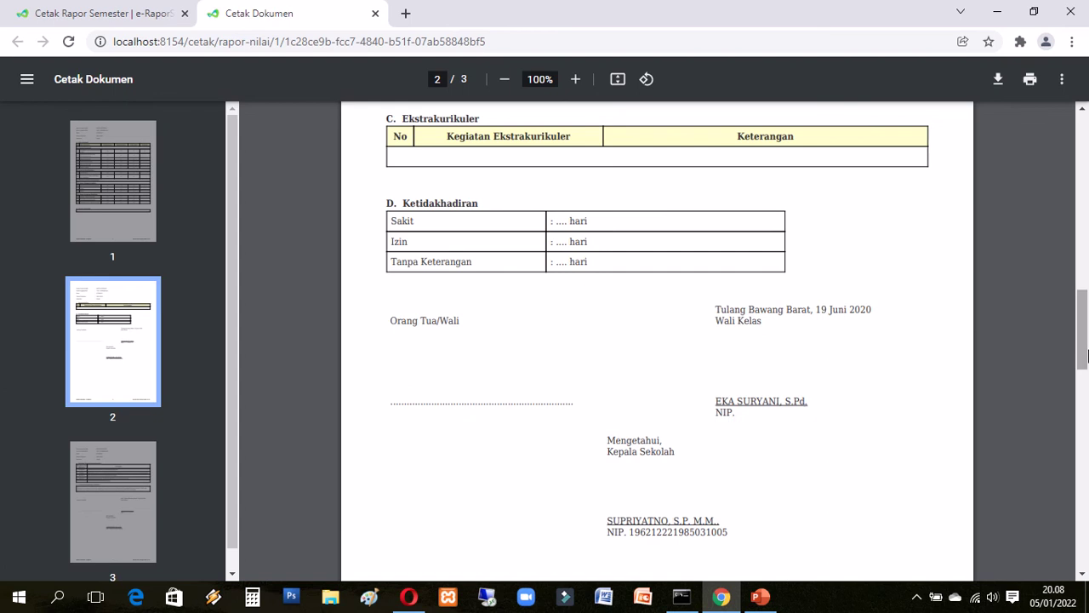
pyautogui.moveTo(1087, 356); pyautogui.dragTo(1087, 485)
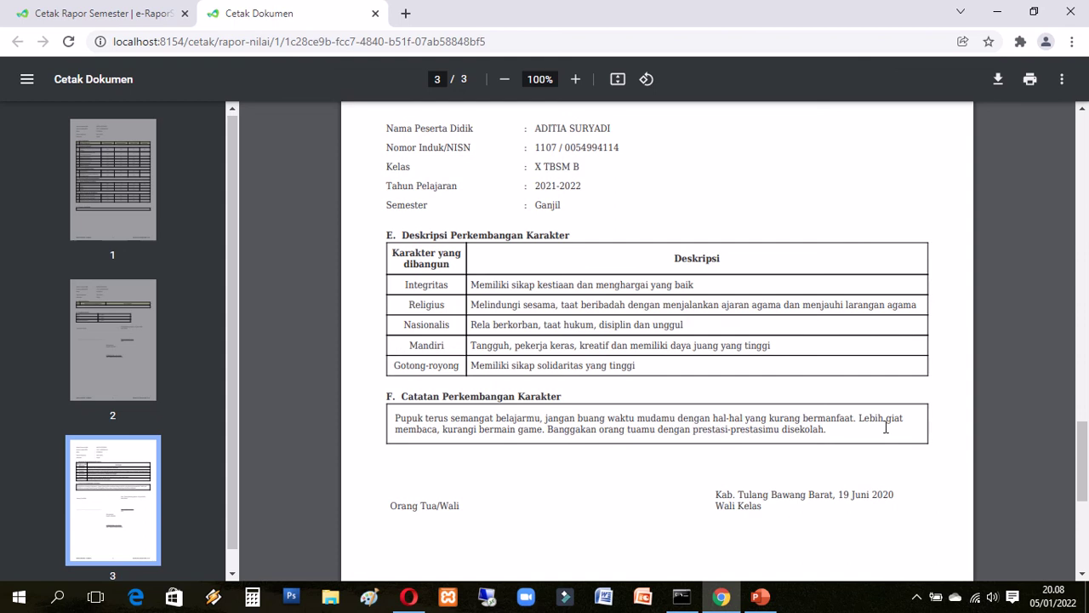
pyautogui.scroll(-4, 1077, 461)
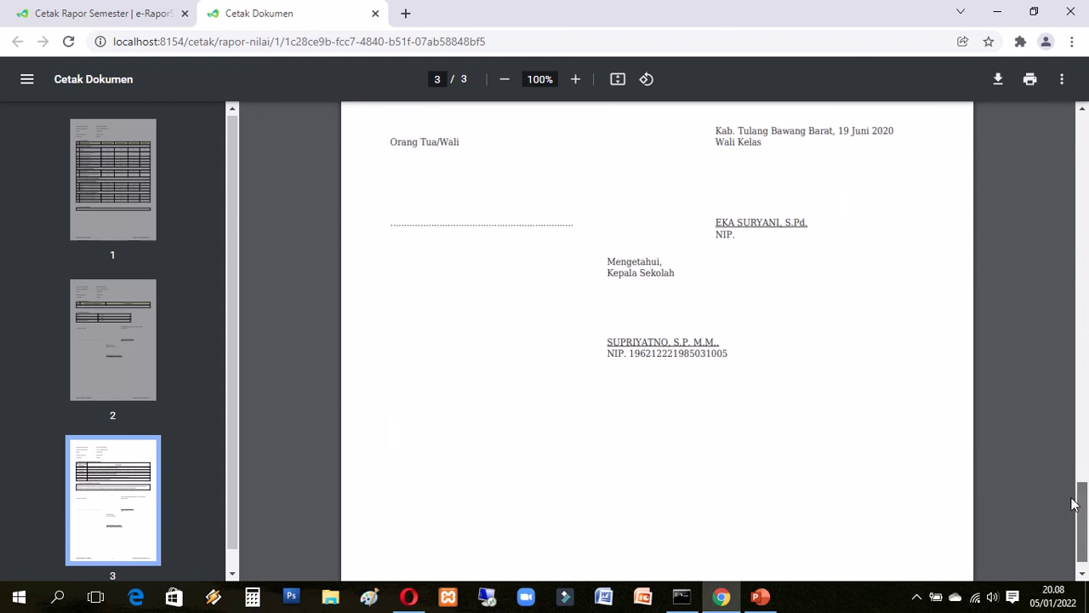
pyautogui.moveTo(1074, 496); pyautogui.dragTo(1083, 115)
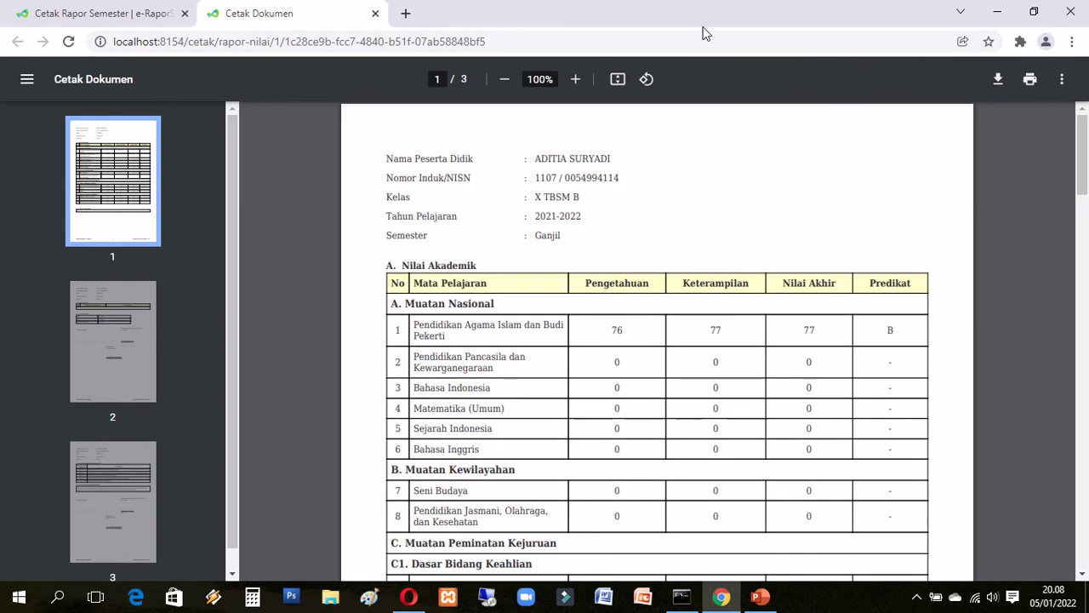
pyautogui.click(375, 13)
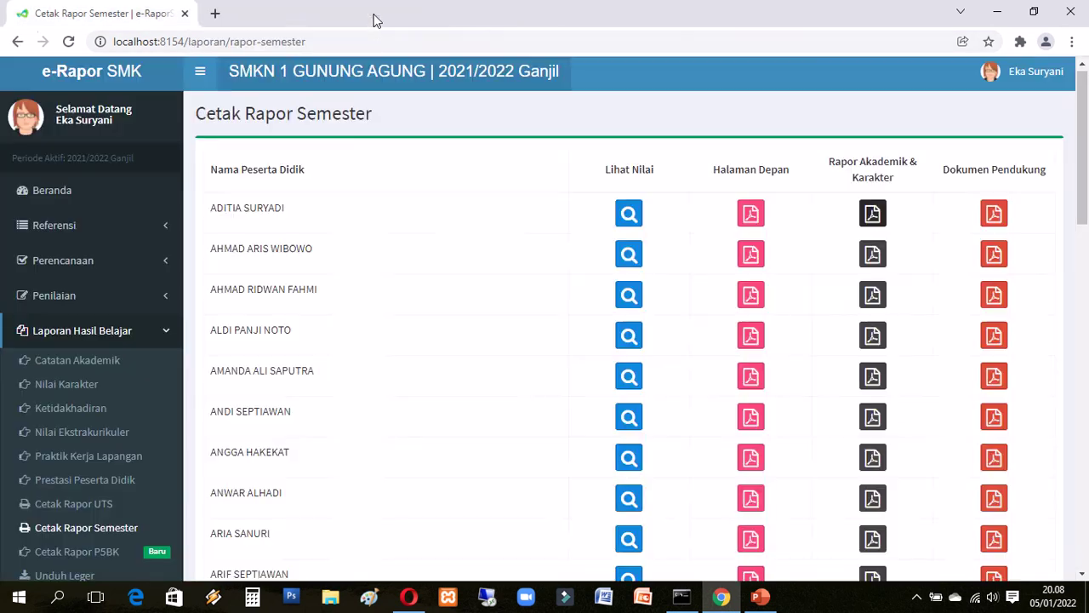
# Step: Open the first student's Halaman Depan document, review it through the Keterangan Tentang Diri Peserta Didik page, and close it
pyautogui.click(751, 214)
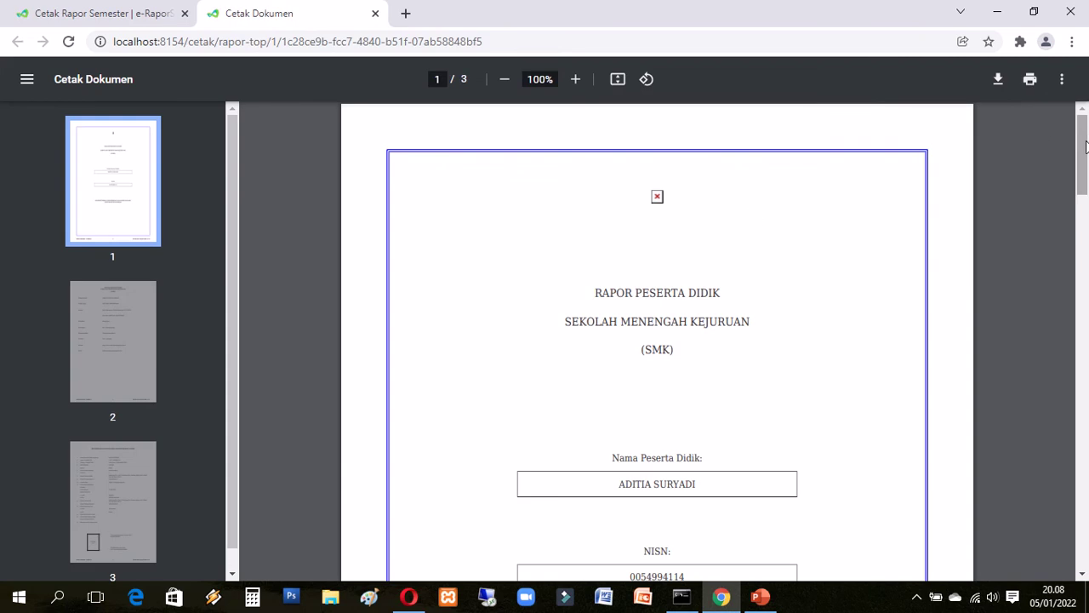
pyautogui.moveTo(1085, 146); pyautogui.dragTo(1074, 466)
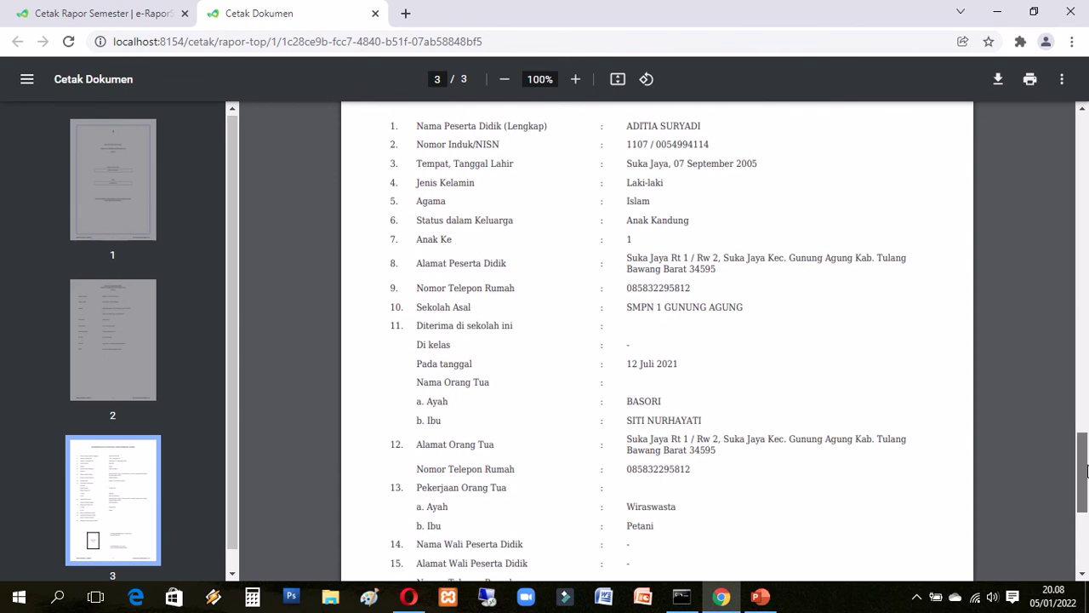
pyautogui.moveTo(1087, 470); pyautogui.dragTo(1083, 506)
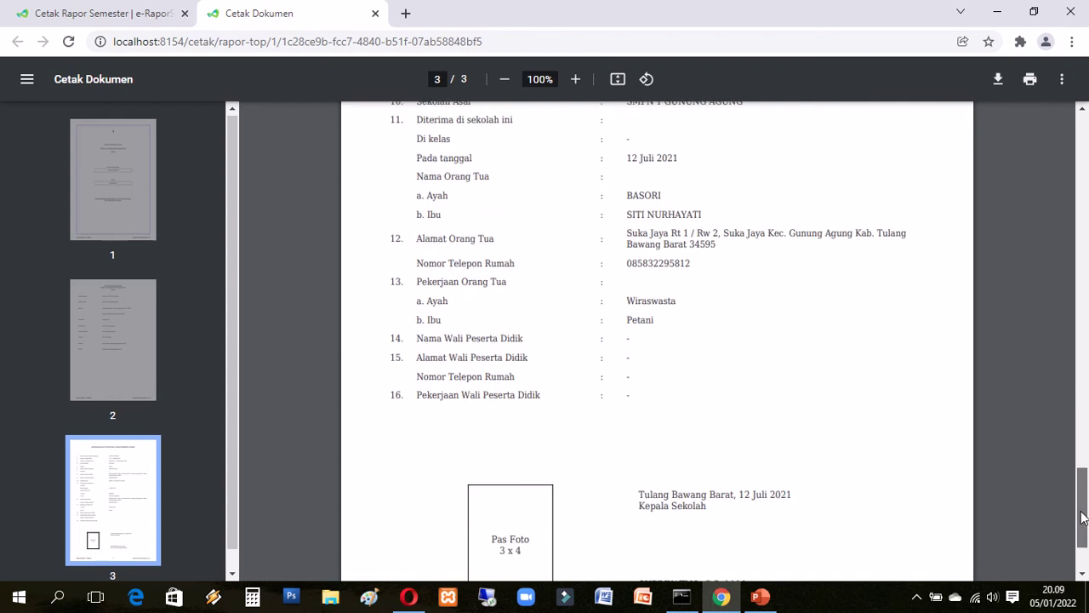
pyautogui.moveTo(1082, 505)
pyautogui.mouseDown()
pyautogui.moveTo(1083, 533)
pyautogui.moveTo(1082, 474)
pyautogui.moveTo(1082, 487)
pyautogui.mouseUp()
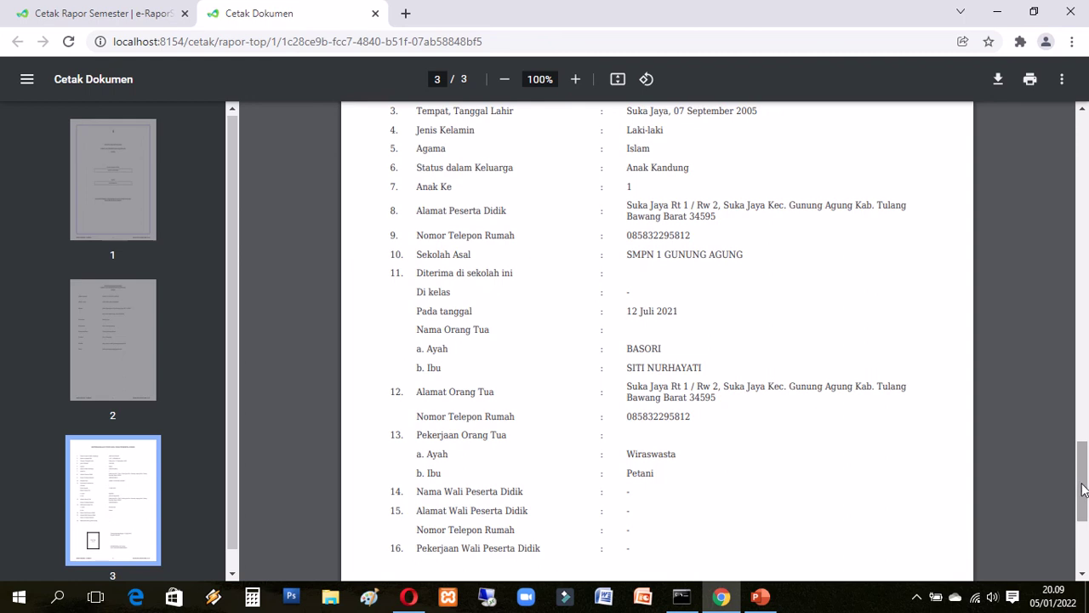
pyautogui.moveTo(1083, 490)
pyautogui.mouseDown()
pyautogui.moveTo(1083, 399)
pyautogui.moveTo(1083, 508)
pyautogui.moveTo(1083, 440)
pyautogui.mouseUp()
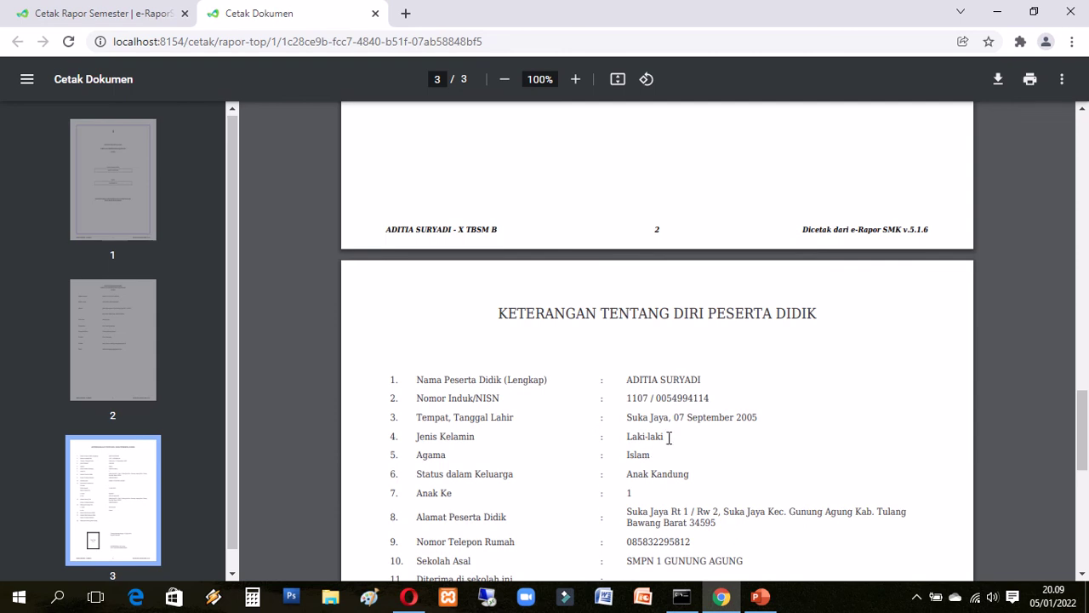
pyautogui.moveTo(1082, 398); pyautogui.dragTo(1083, 448)
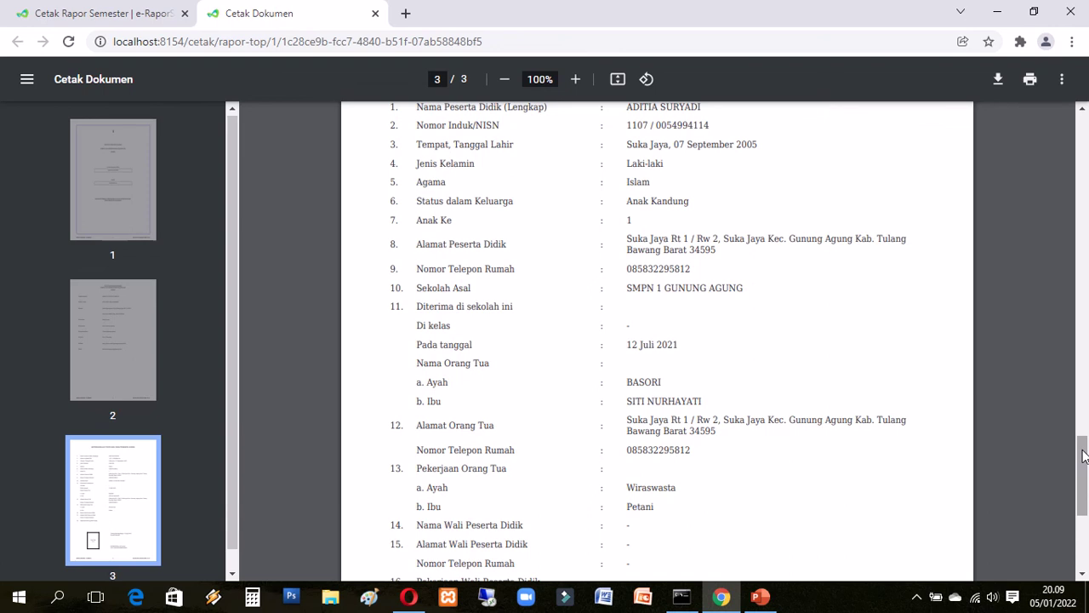
pyautogui.moveTo(1084, 456); pyautogui.dragTo(1084, 496)
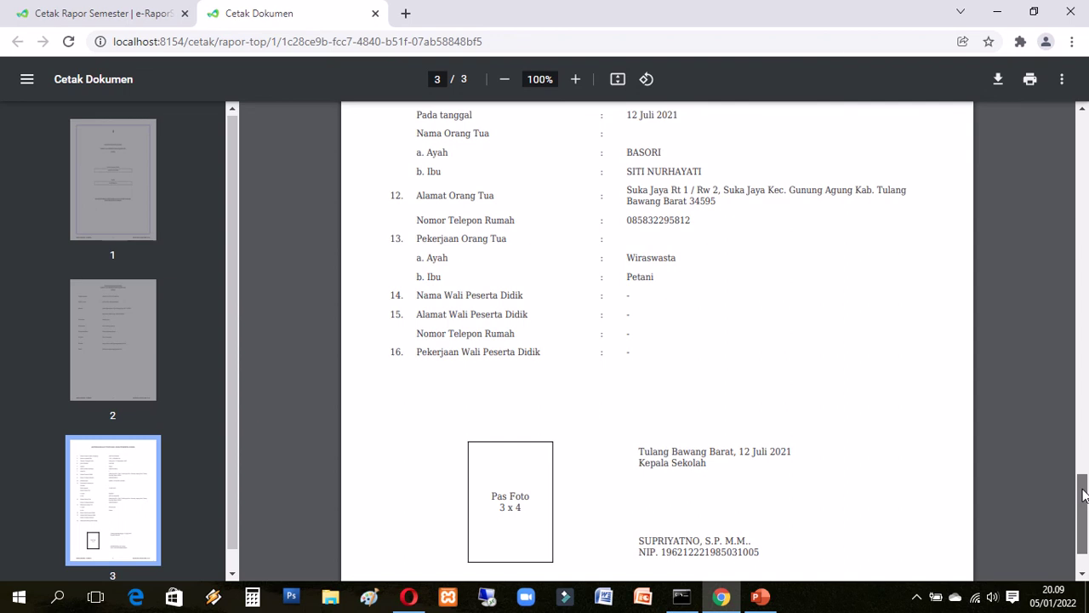
pyautogui.moveTo(1084, 496); pyautogui.dragTo(1069, 363)
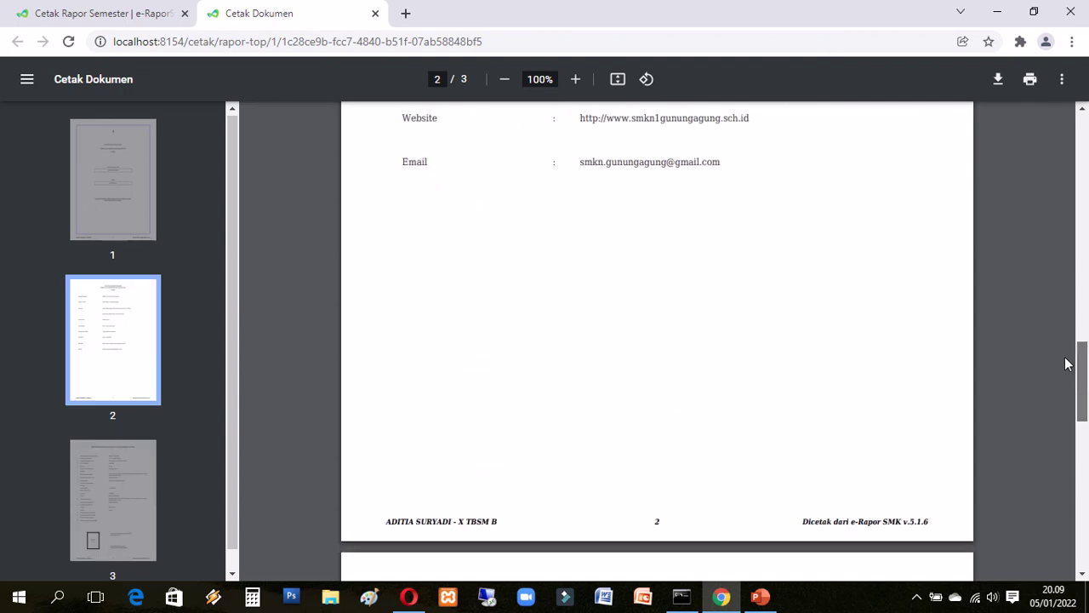
pyautogui.click(375, 14)
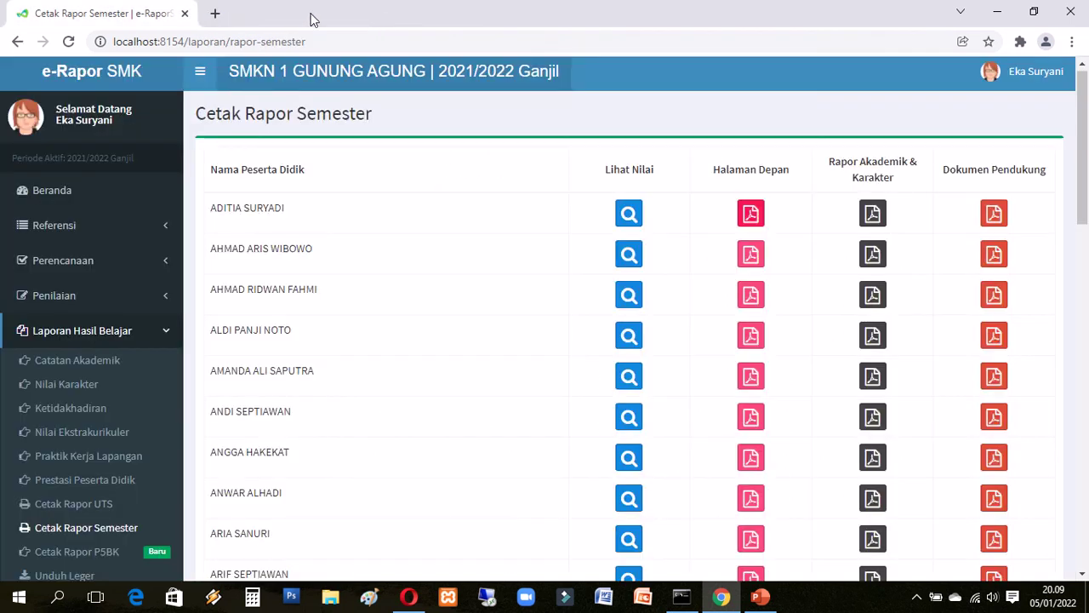
# Step: Open the first student's Rapor Akademik & Karakter, examine the Nilai Akademik table and Catatan Akademik on page 1, and close it
pyautogui.click(876, 214)
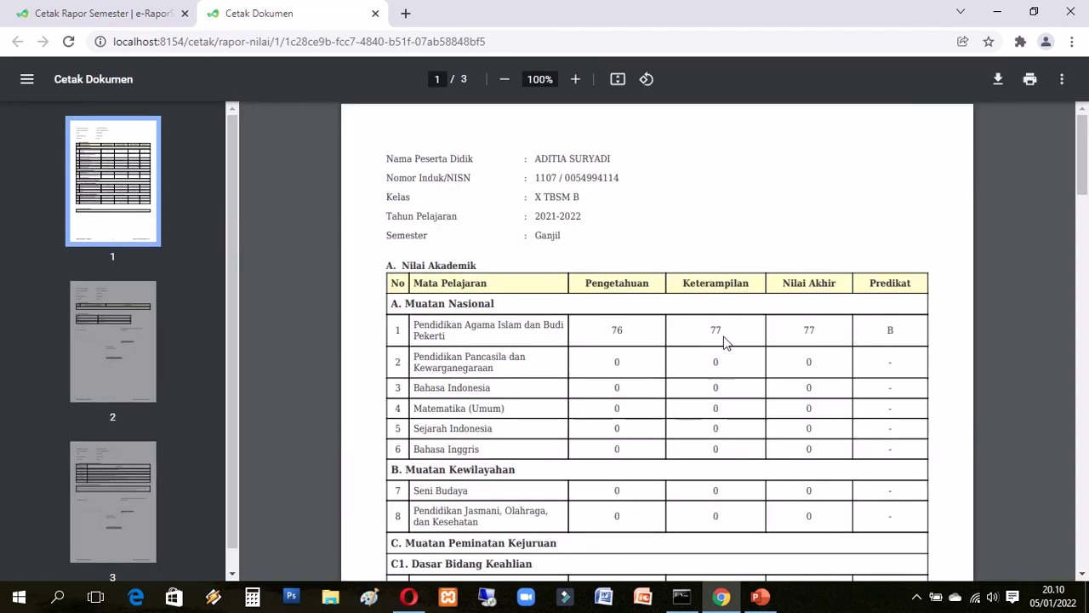
pyautogui.moveTo(1084, 181); pyautogui.dragTo(1084, 196)
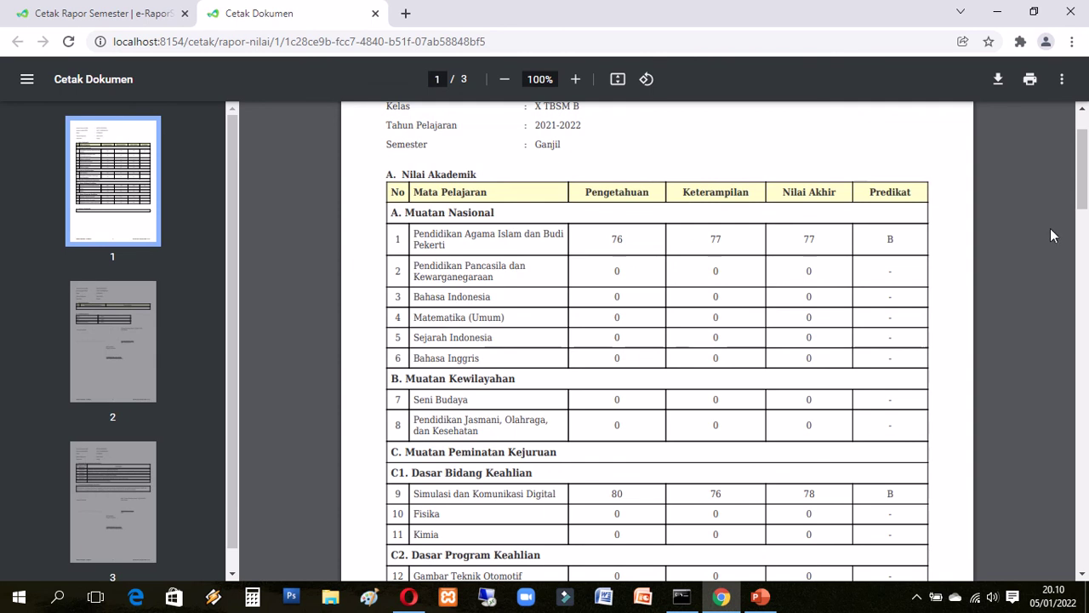
pyautogui.moveTo(1080, 182); pyautogui.dragTo(1082, 179)
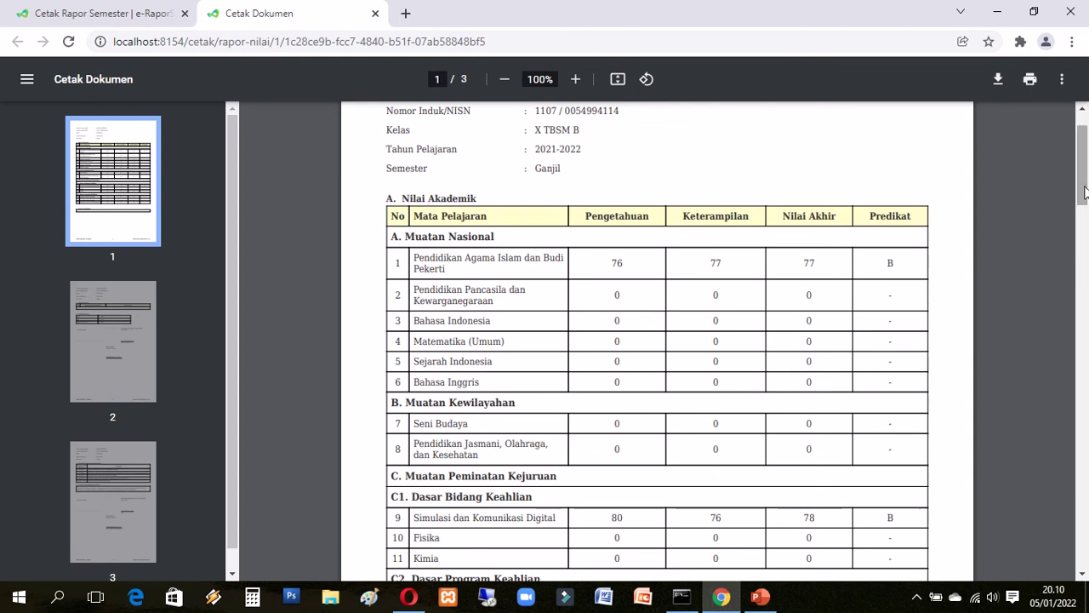
pyautogui.moveTo(1082, 180); pyautogui.dragTo(1082, 201)
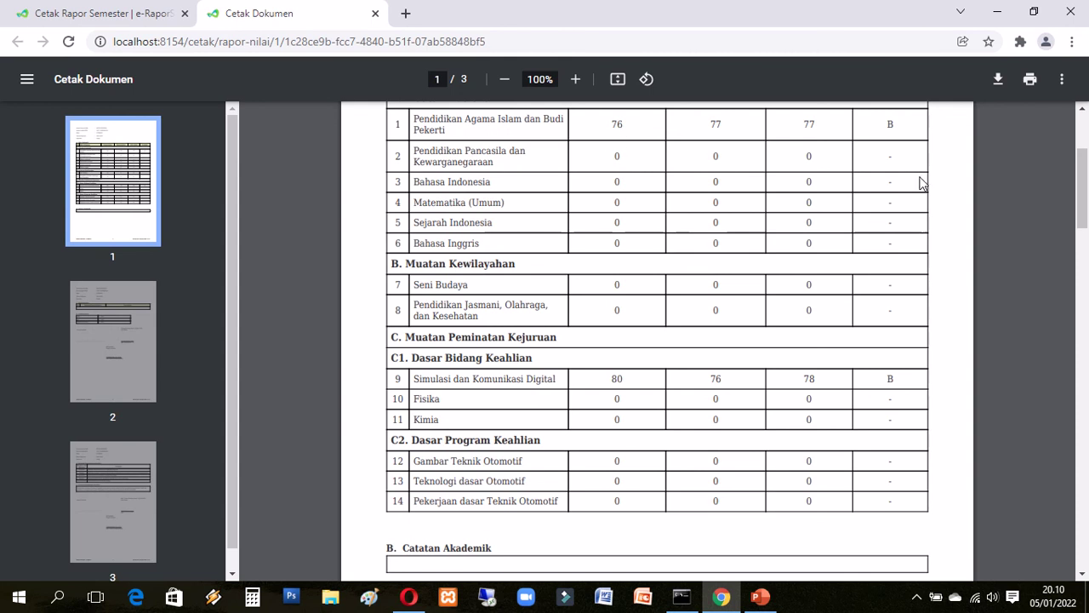
pyautogui.scroll(2, 1084, 183)
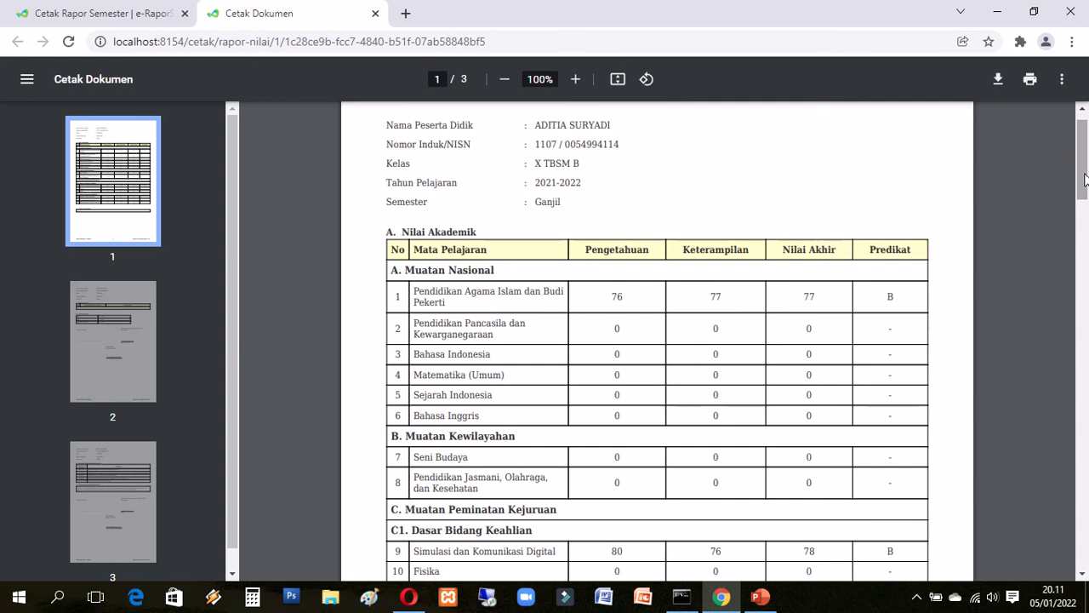
pyautogui.moveTo(1084, 178); pyautogui.dragTo(1084, 257)
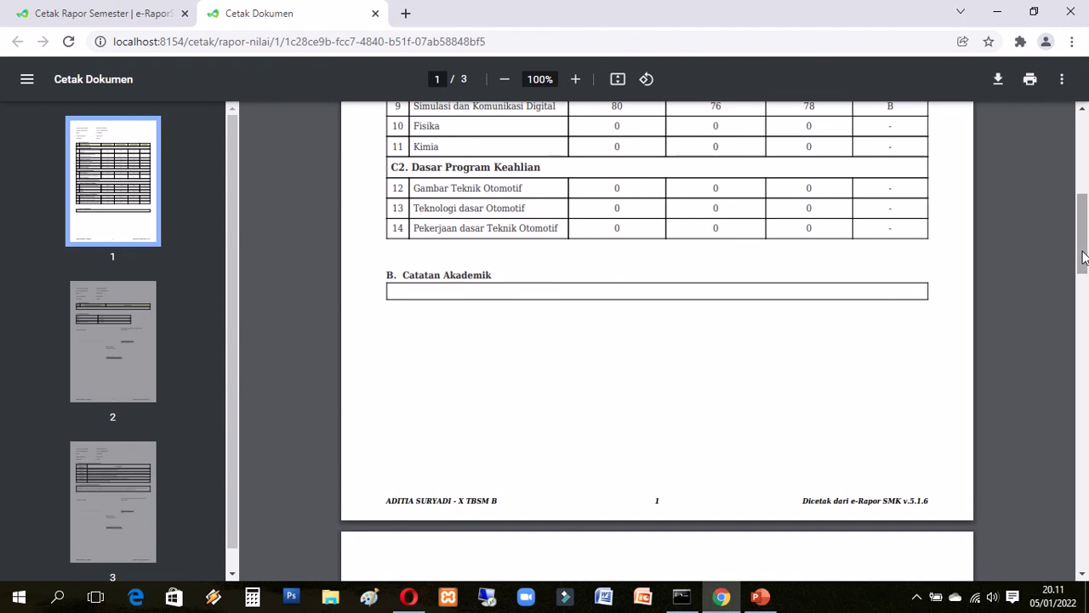
pyautogui.moveTo(1083, 257); pyautogui.dragTo(1083, 210)
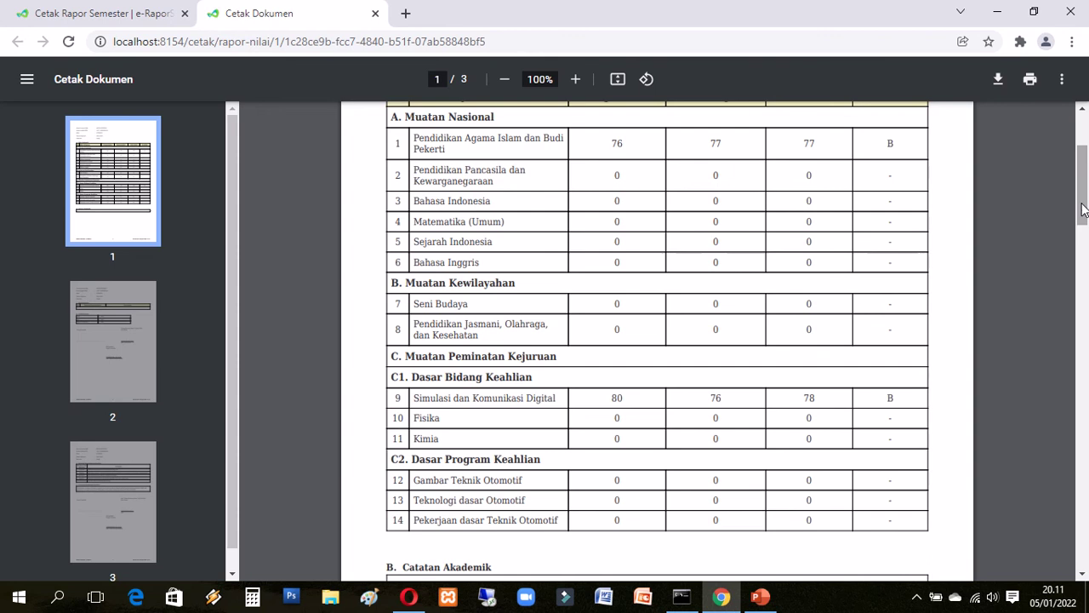
pyautogui.moveTo(1083, 210)
pyautogui.mouseDown()
pyautogui.moveTo(1083, 221)
pyautogui.moveTo(1084, 204)
pyautogui.mouseUp()
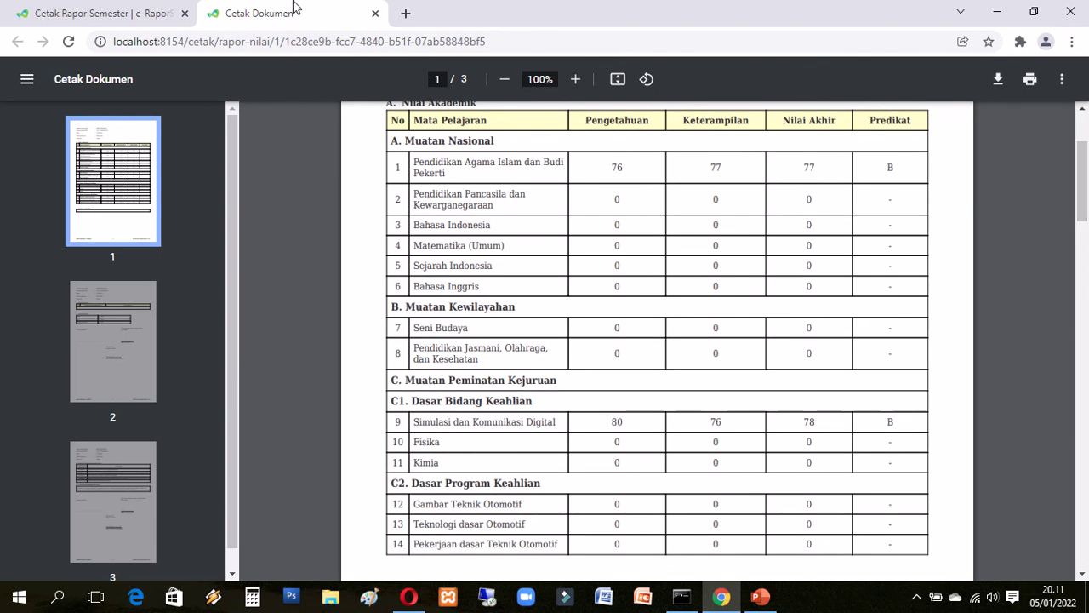
pyautogui.click(376, 13)
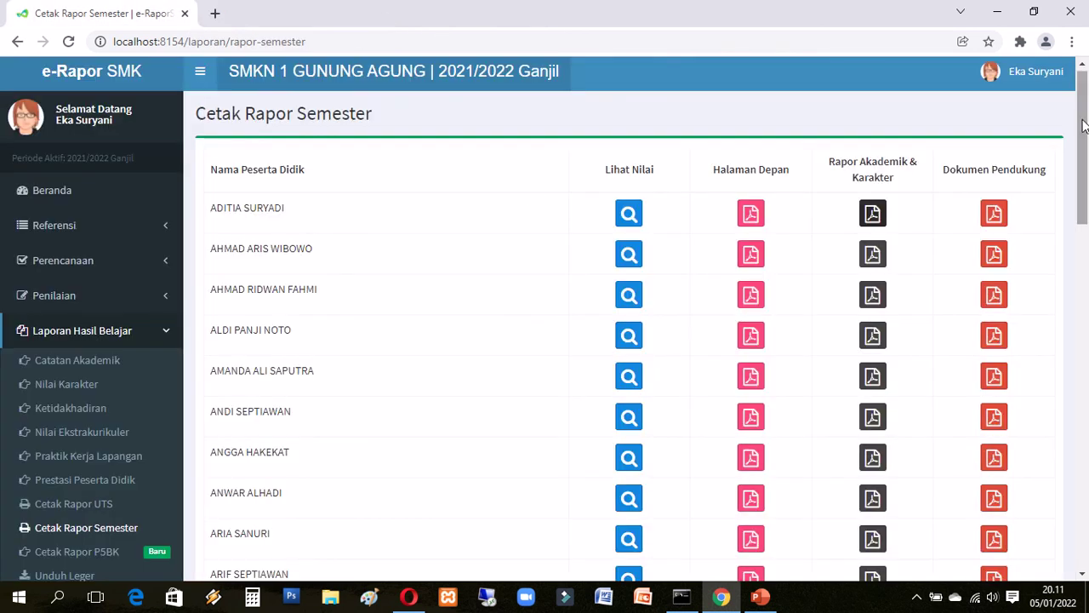
# Step: Expand the Monitoring Dan Analisis section to view the functions it offers
pyautogui.moveTo(1083, 125); pyautogui.dragTo(1086, 159)
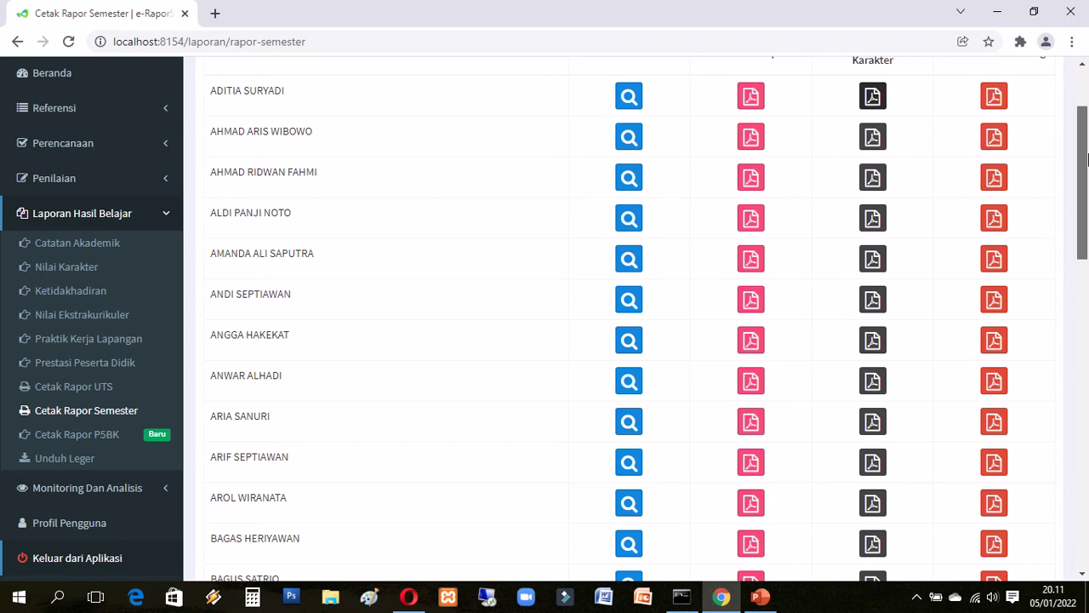
pyautogui.click(120, 488)
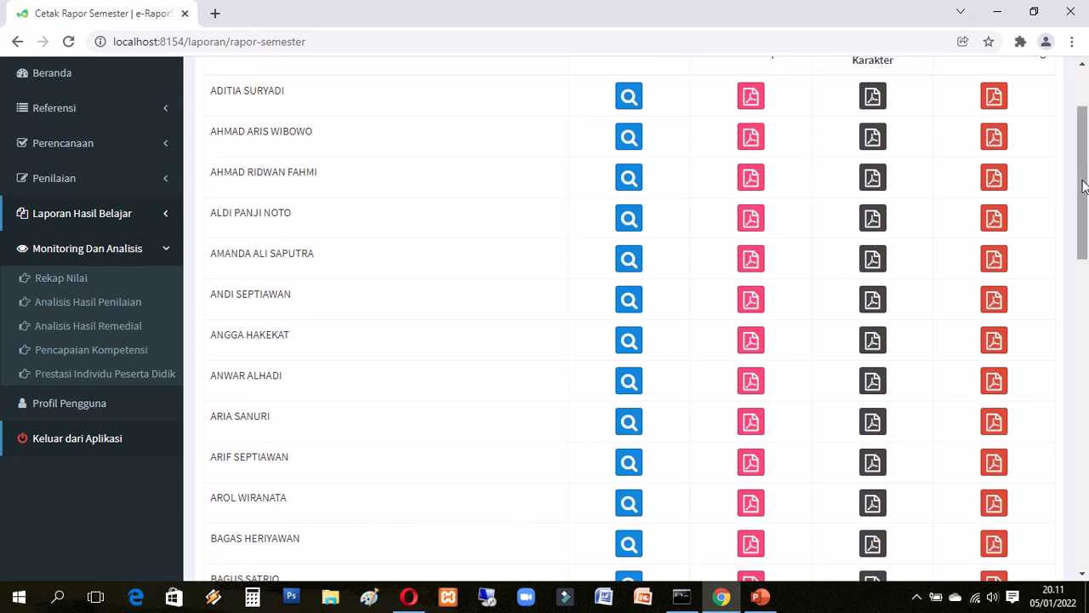
pyautogui.moveTo(1084, 185); pyautogui.dragTo(1084, 146)
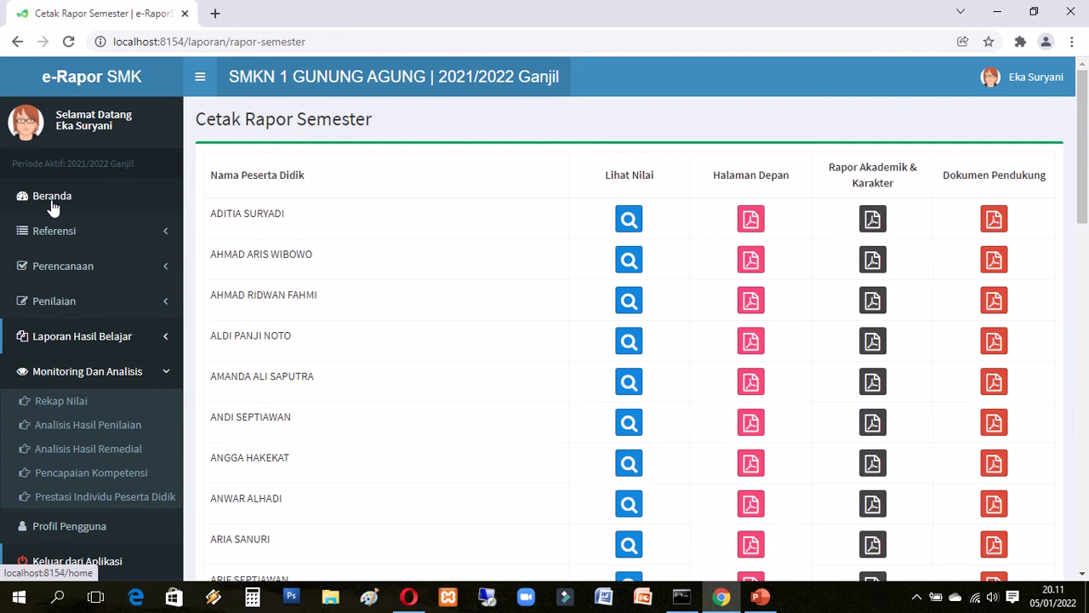
# Step: Return to Beranda and examine the Jumlah Rencana Penilaian and Generate Nilai columns for the X TBSM B subjects
pyautogui.click(53, 204)
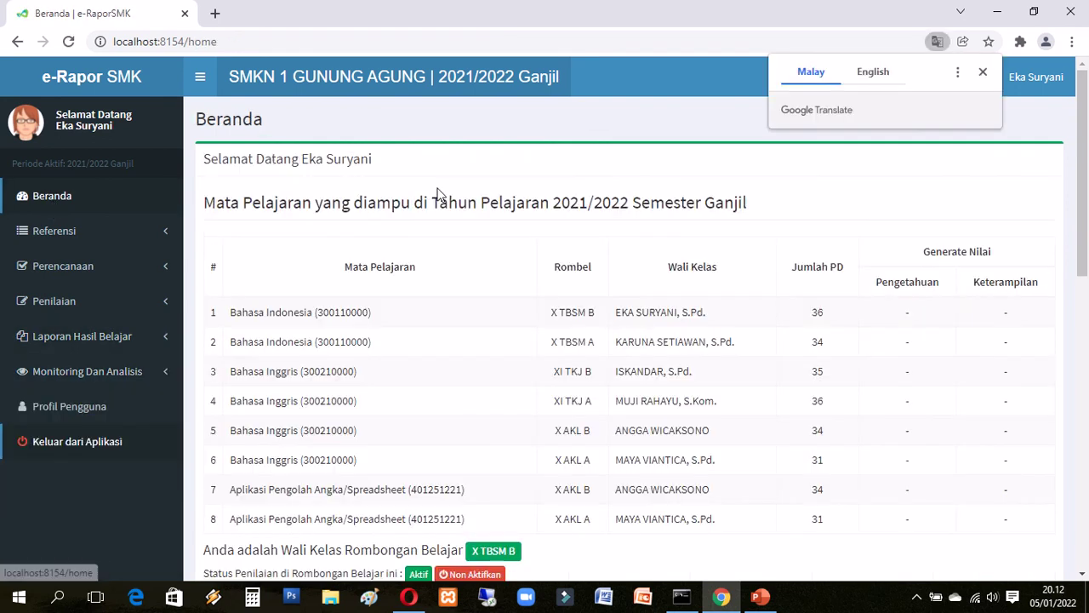
pyautogui.moveTo(1086, 127); pyautogui.dragTo(1085, 236)
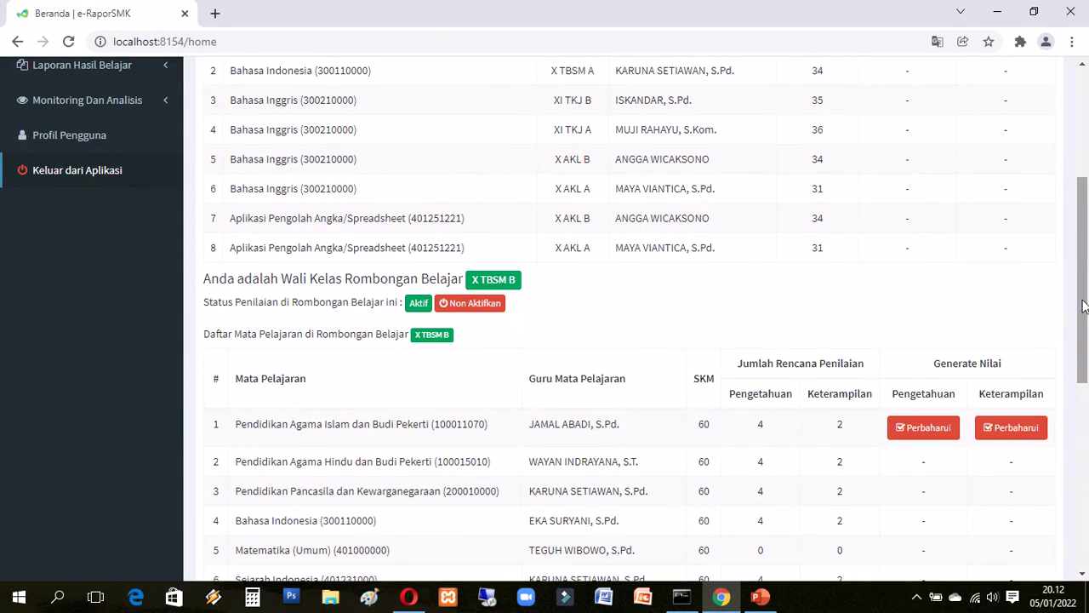
pyautogui.moveTo(1085, 307); pyautogui.dragTo(1086, 372)
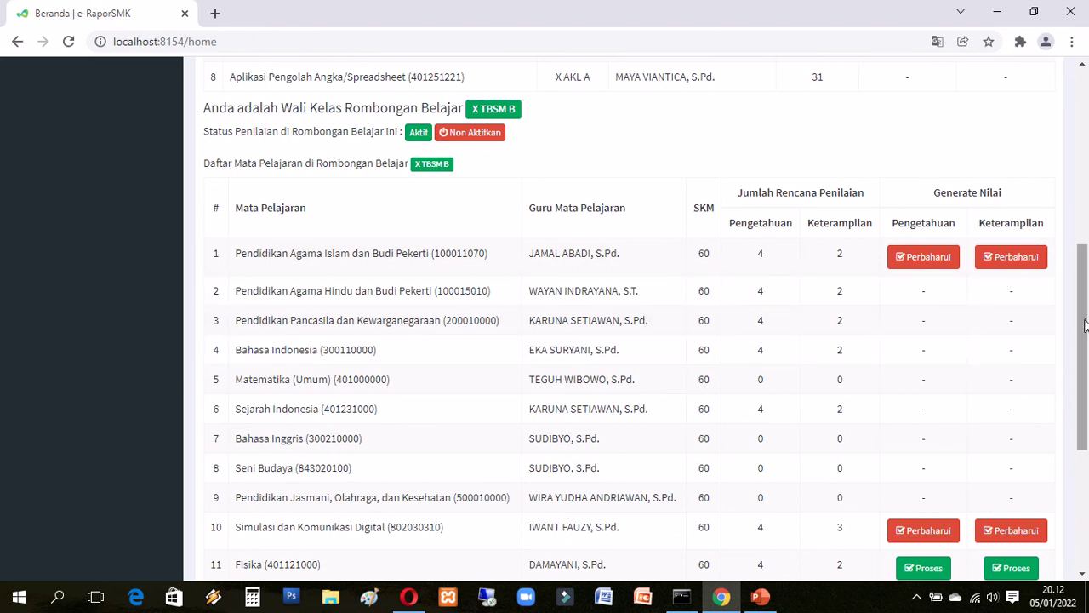
pyautogui.moveTo(1084, 326); pyautogui.dragTo(1085, 439)
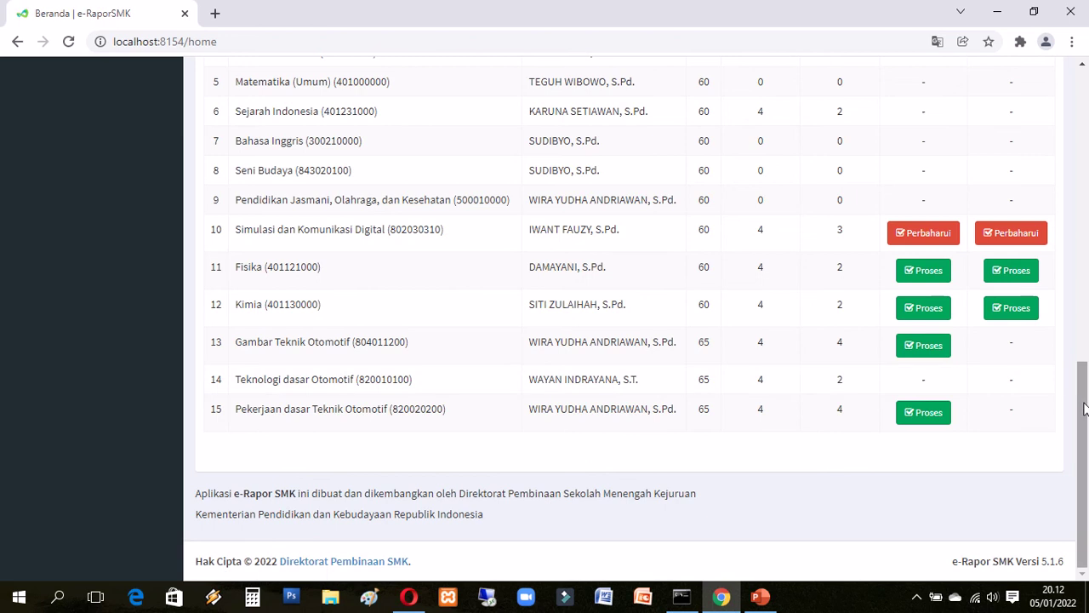
pyautogui.moveTo(1082, 406); pyautogui.dragTo(1082, 319)
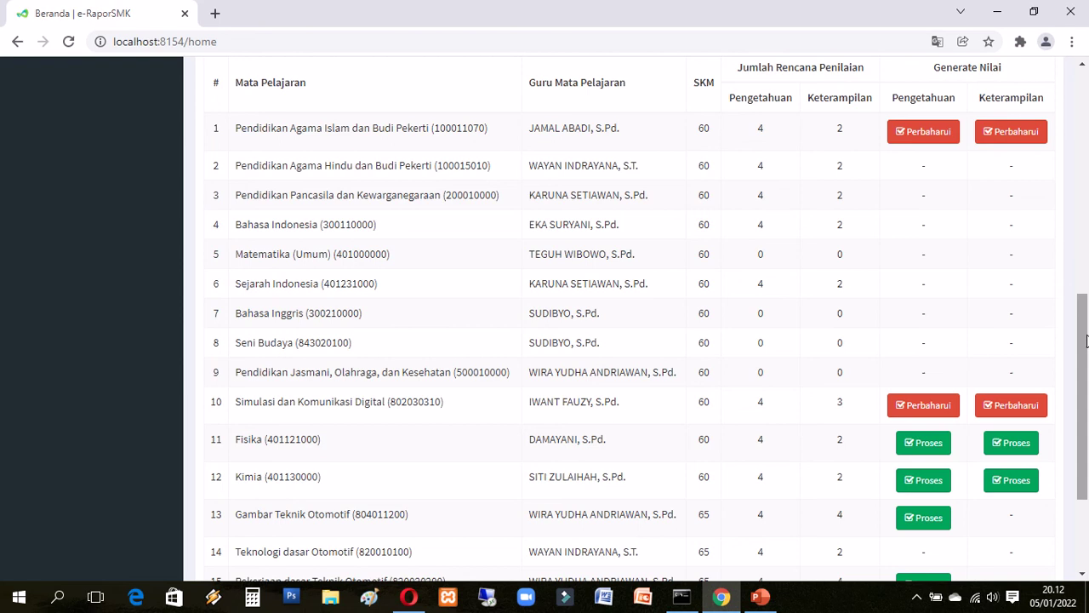
pyautogui.moveTo(1085, 341); pyautogui.dragTo(1086, 385)
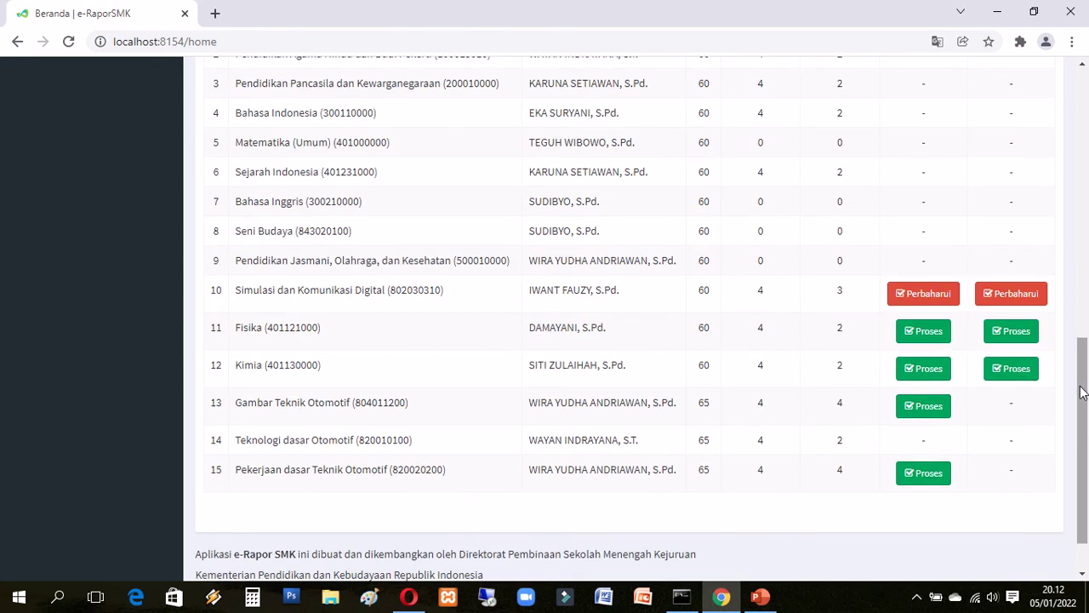
pyautogui.scroll(1, 1083, 393)
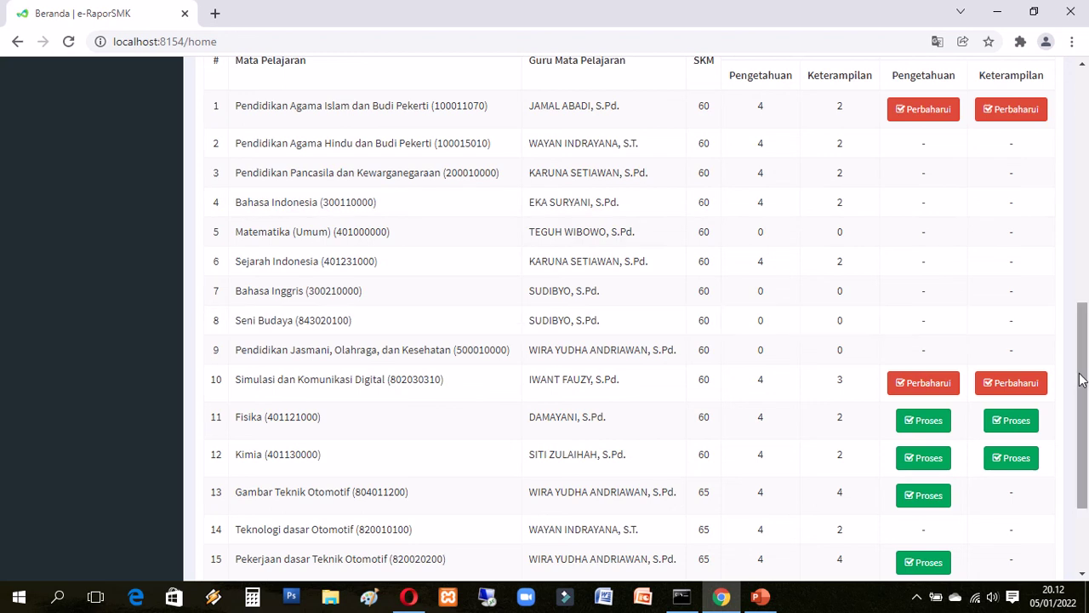
pyautogui.moveTo(1083, 379); pyautogui.dragTo(1084, 304)
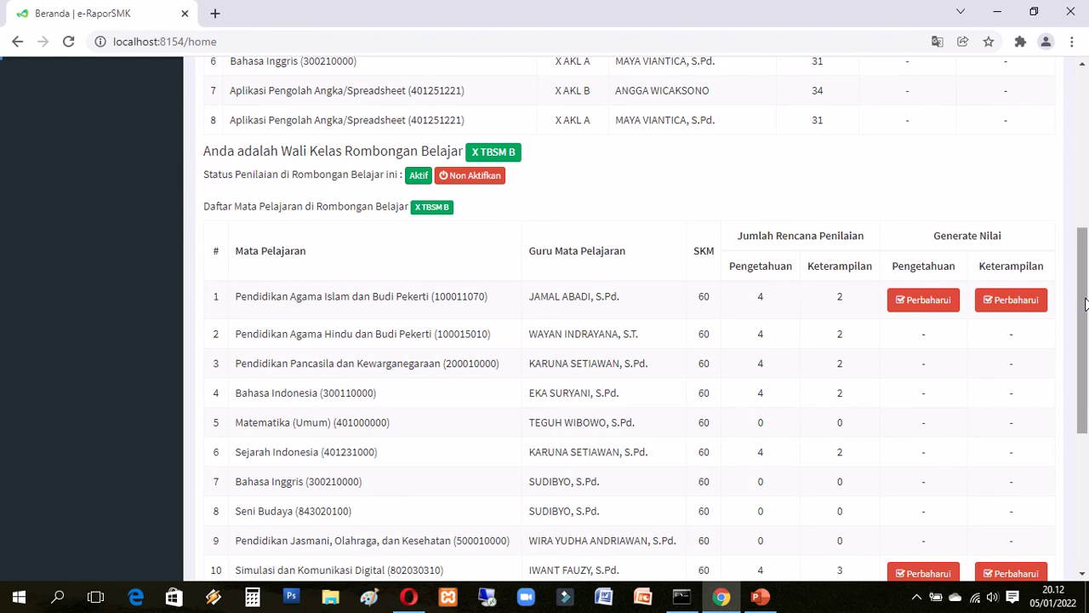
pyautogui.moveTo(1085, 304); pyautogui.dragTo(1085, 120)
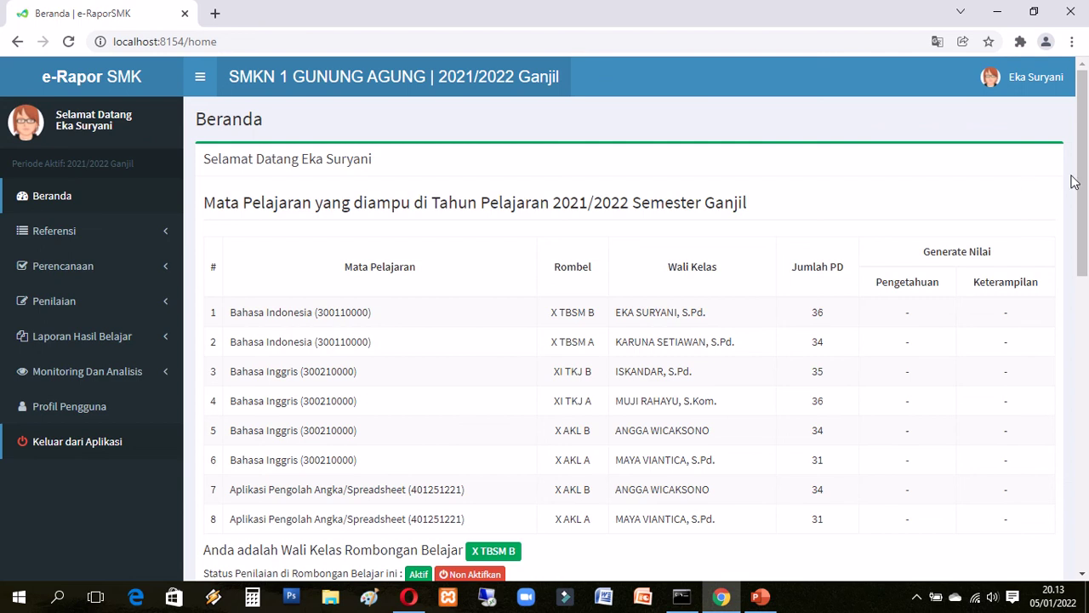
pyautogui.moveTo(1085, 170)
pyautogui.mouseDown()
pyautogui.moveTo(1084, 209)
pyautogui.moveTo(1084, 168)
pyautogui.mouseUp()
pyautogui.moveTo(1083, 153)
pyautogui.mouseDown()
pyautogui.moveTo(1083, 191)
pyautogui.moveTo(1083, 153)
pyautogui.mouseUp()
pyautogui.moveTo(606, 34)
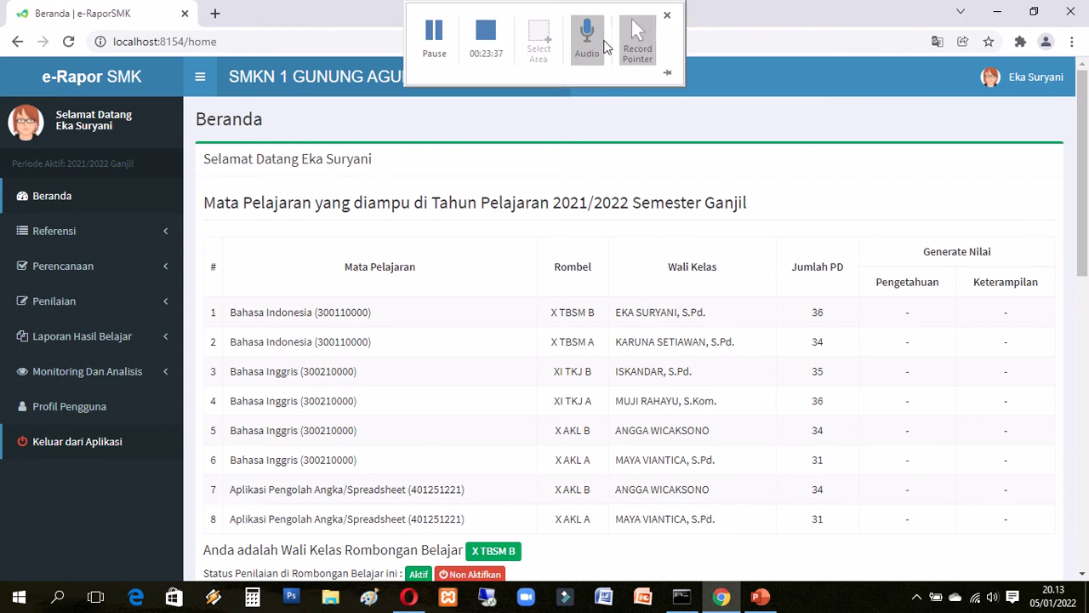